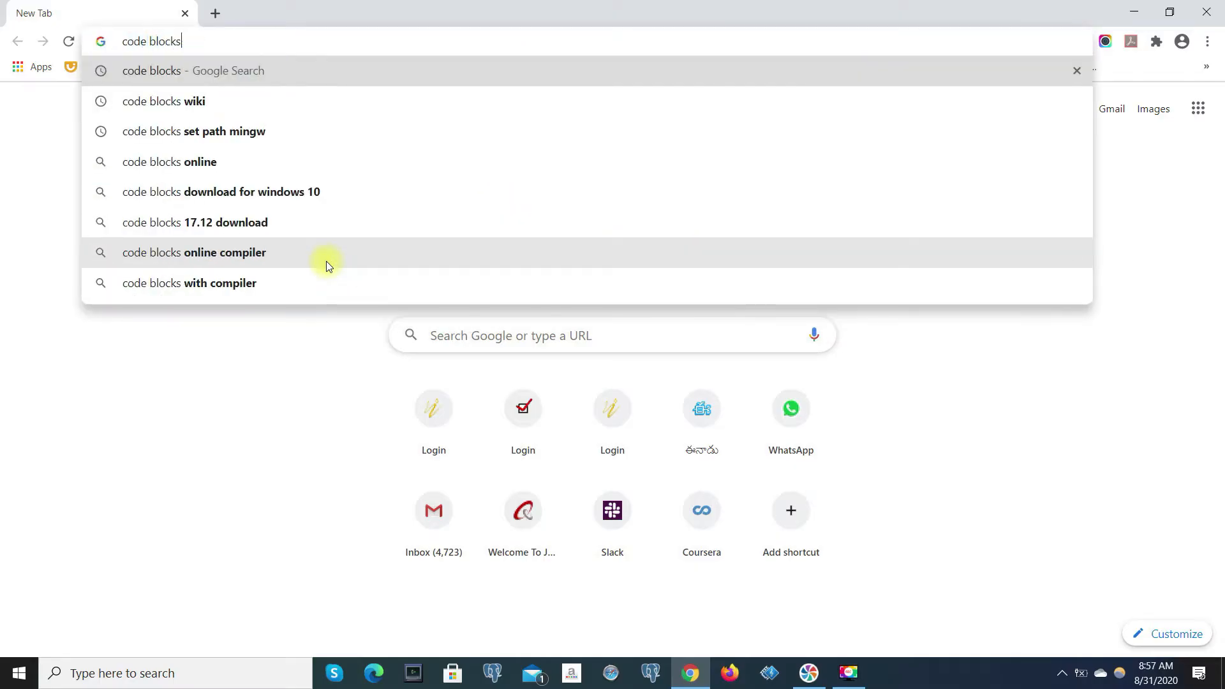
# - Search the web for "code blocks" and open the binary release download page on codeblocks.org
pyautogui.press('Return')
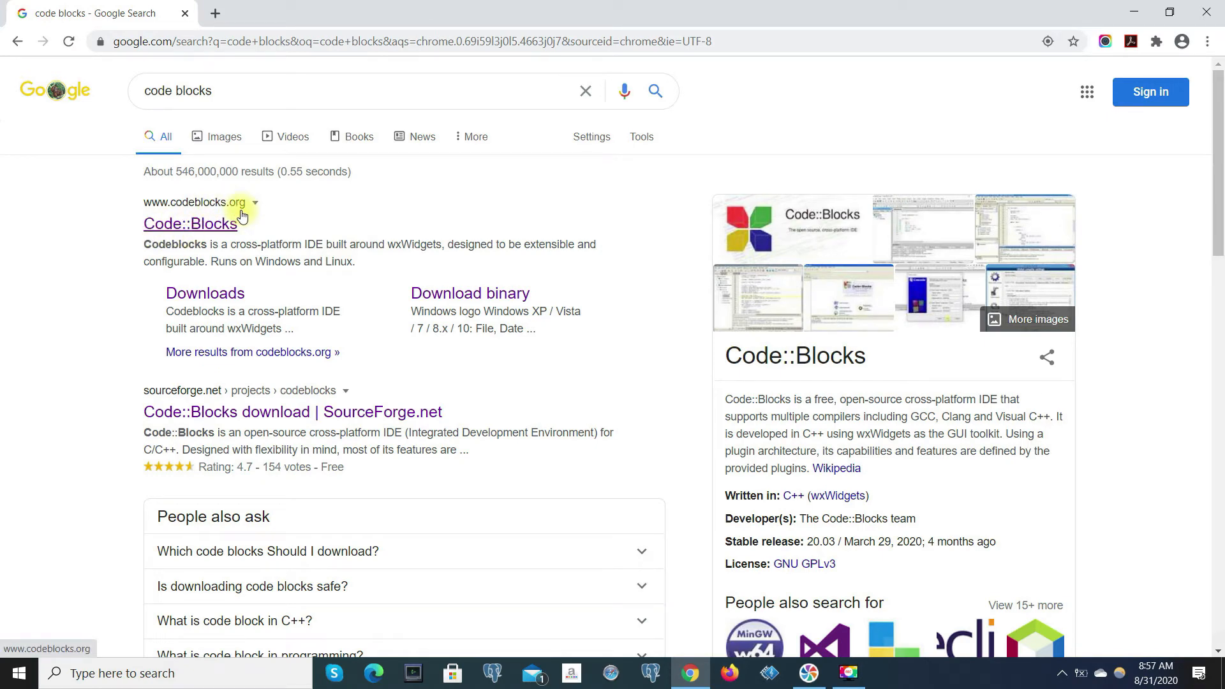
pyautogui.click(200, 233)
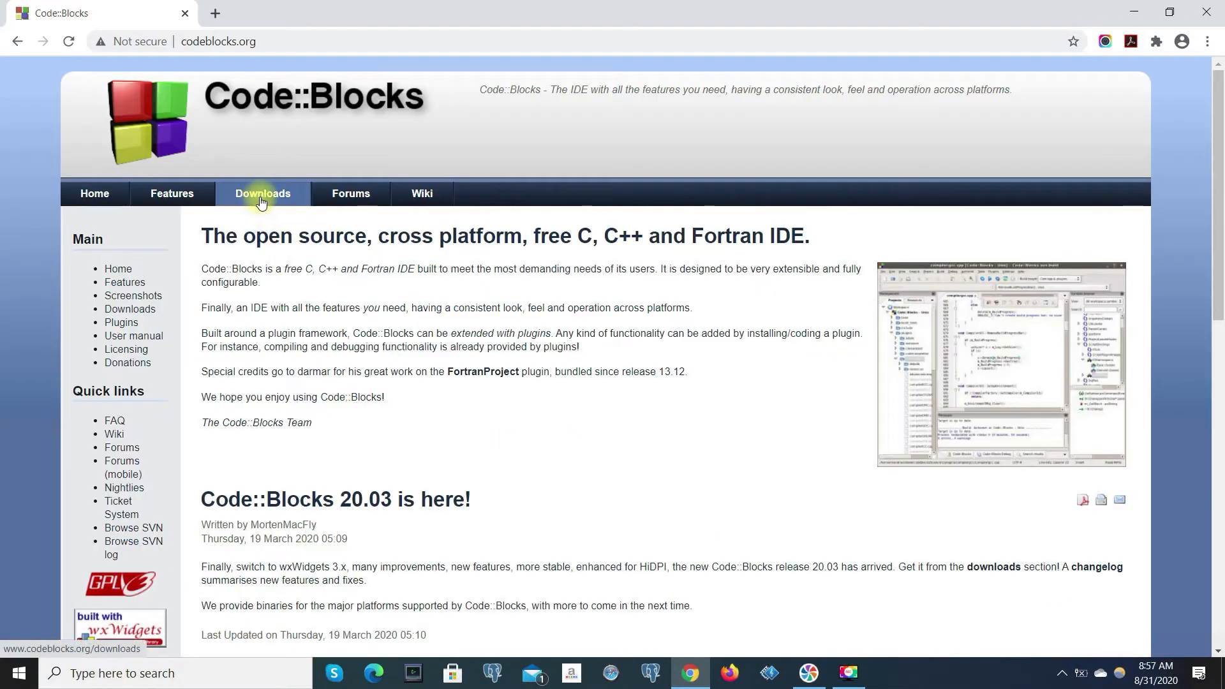
pyautogui.click(261, 199)
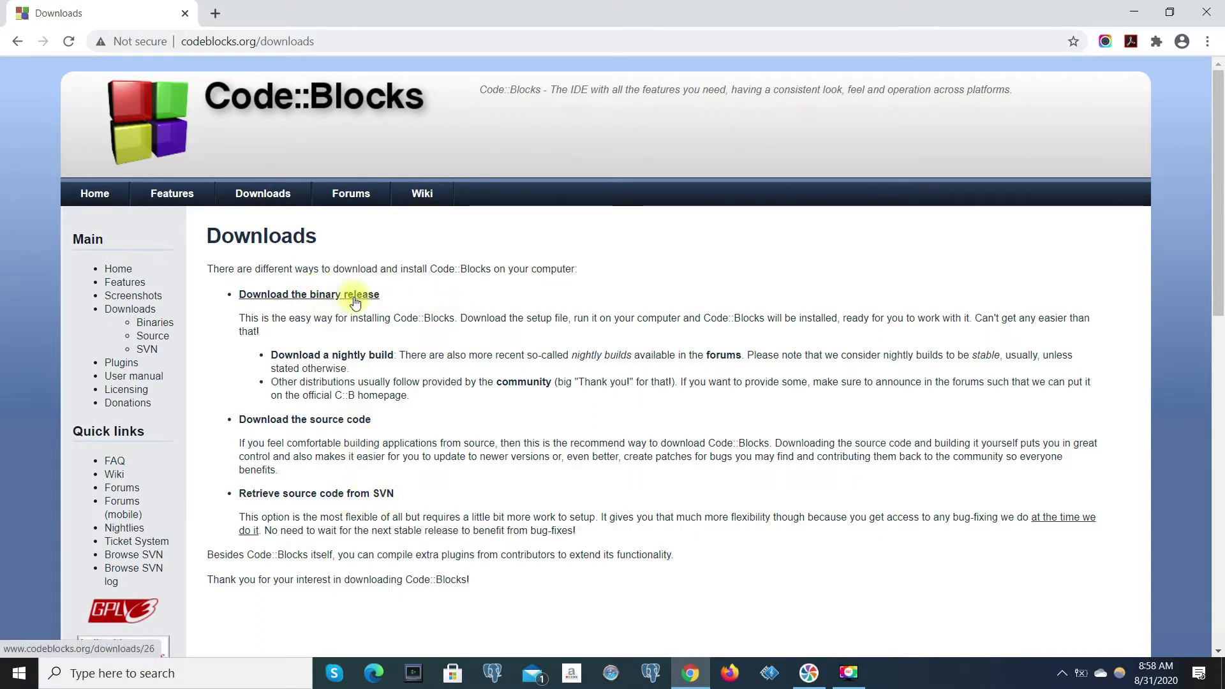
pyautogui.click(323, 296)
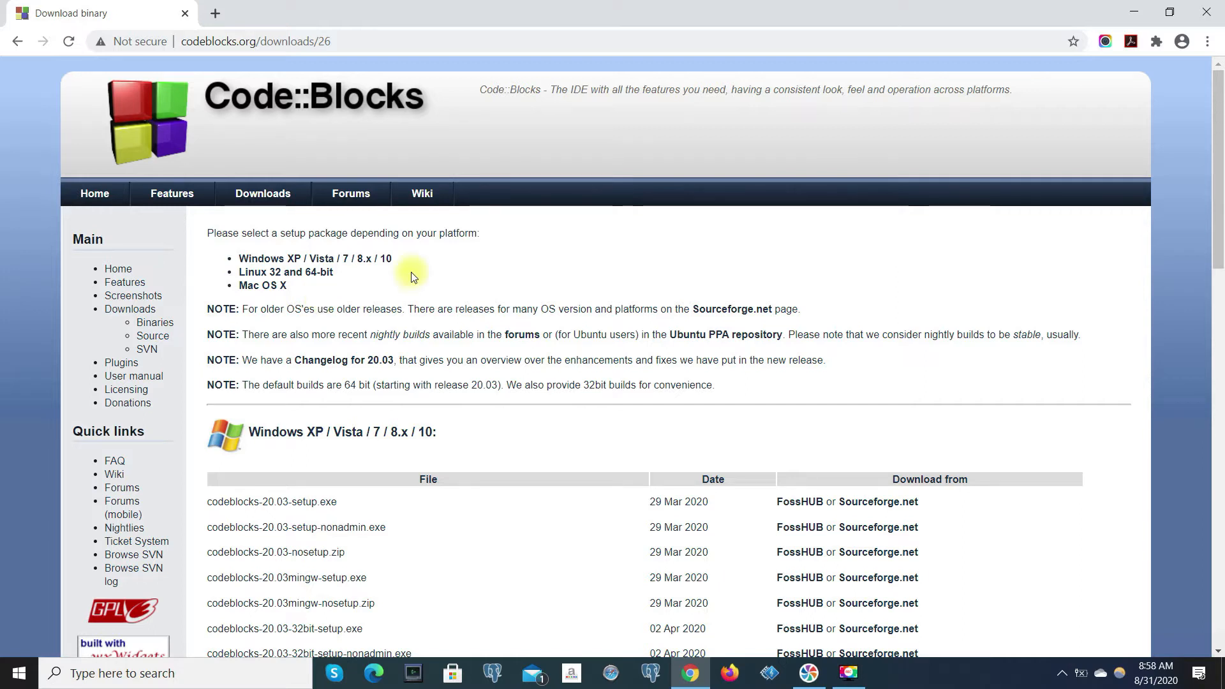
# - Download codeblocks-20.03mingw-setup.exe for Windows from Sourceforge.net
pyautogui.scroll(-3, 410, 274)
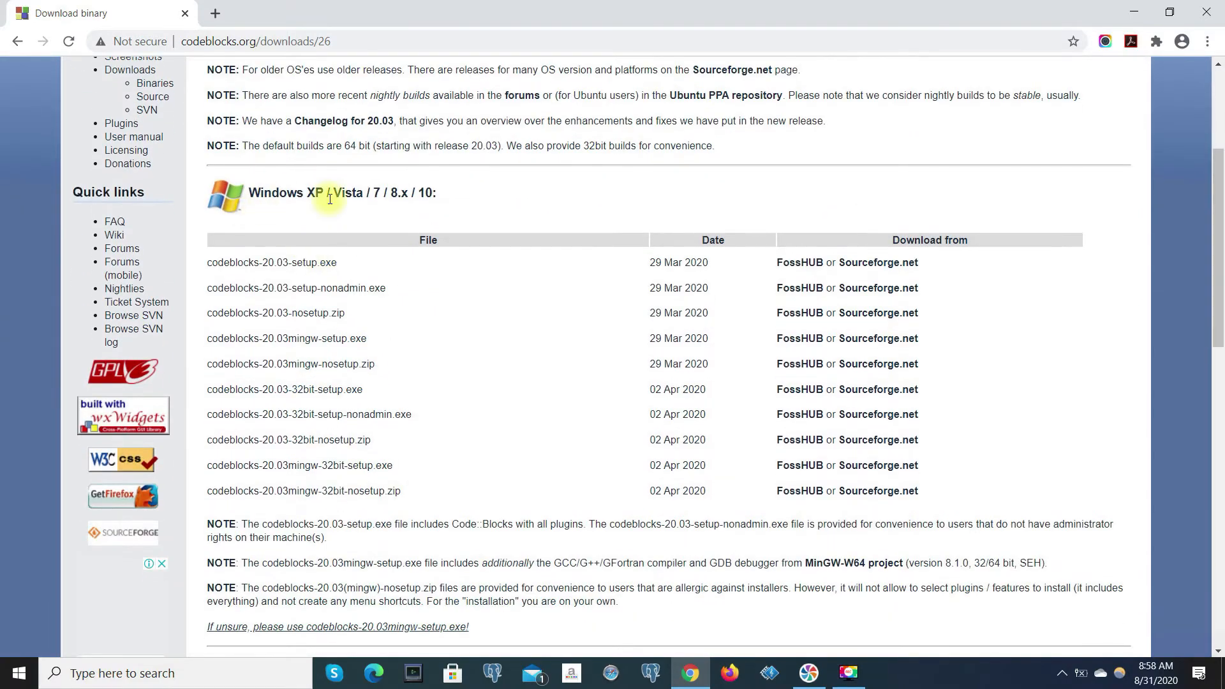
pyautogui.scroll(-4, 362, 255)
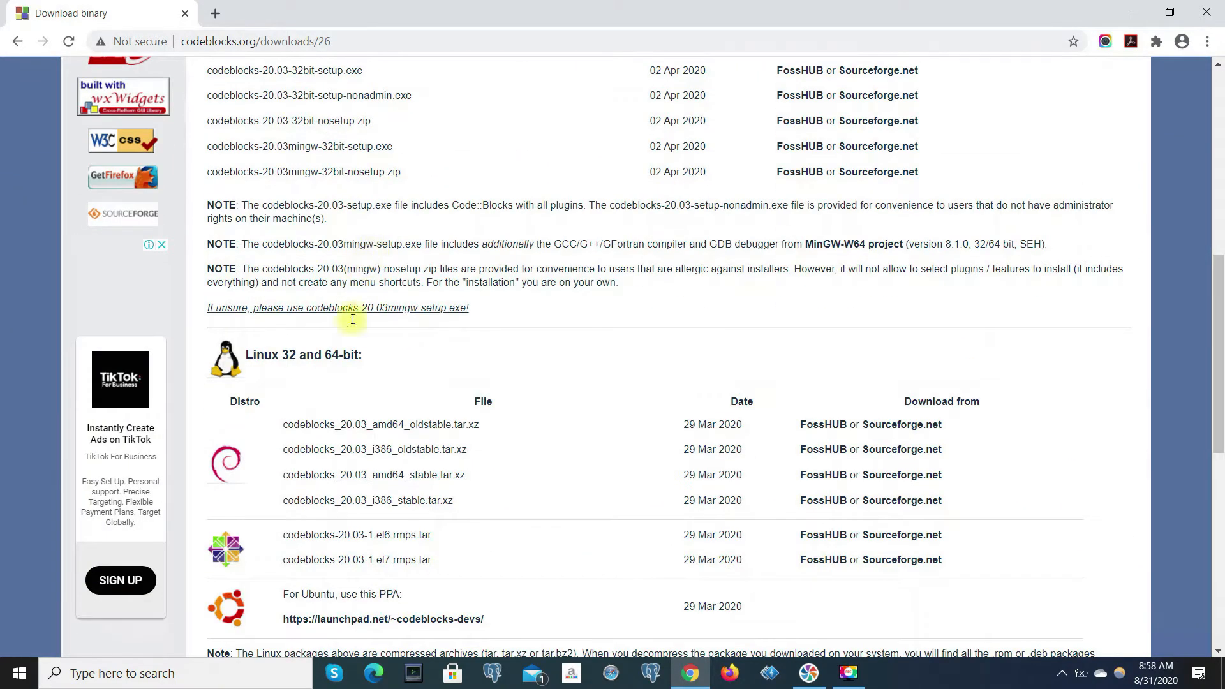
pyautogui.scroll(-5, 387, 367)
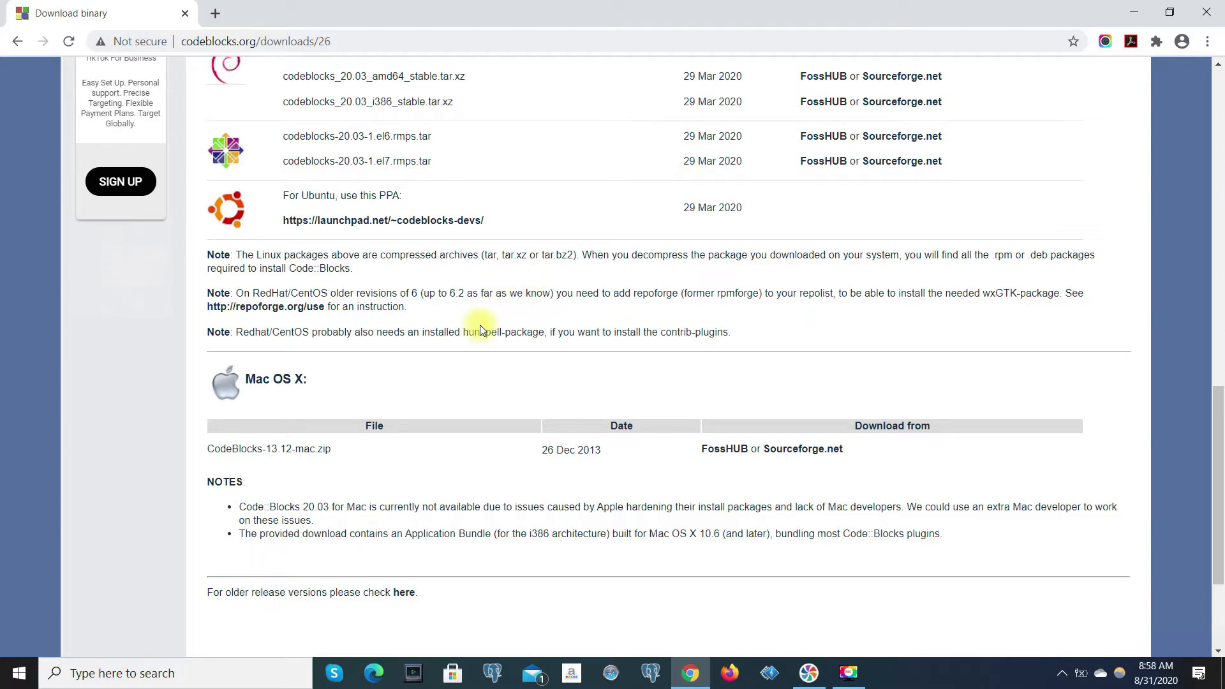
pyautogui.scroll(10, 486, 319)
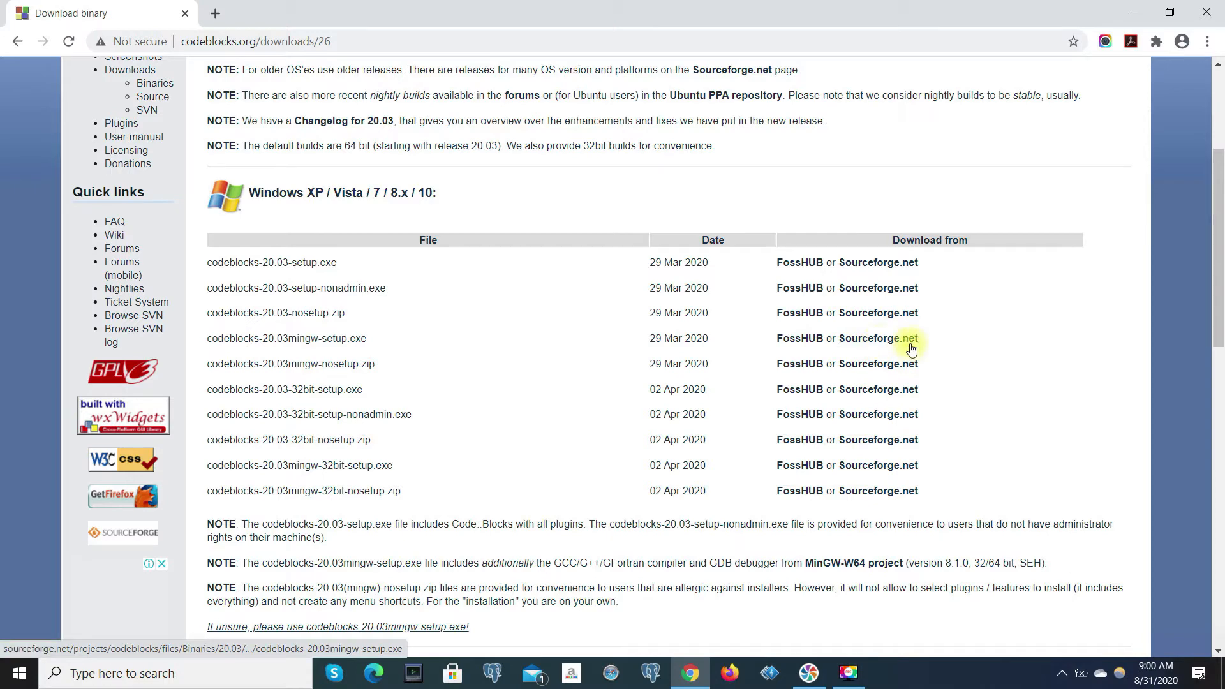
pyautogui.click(867, 345)
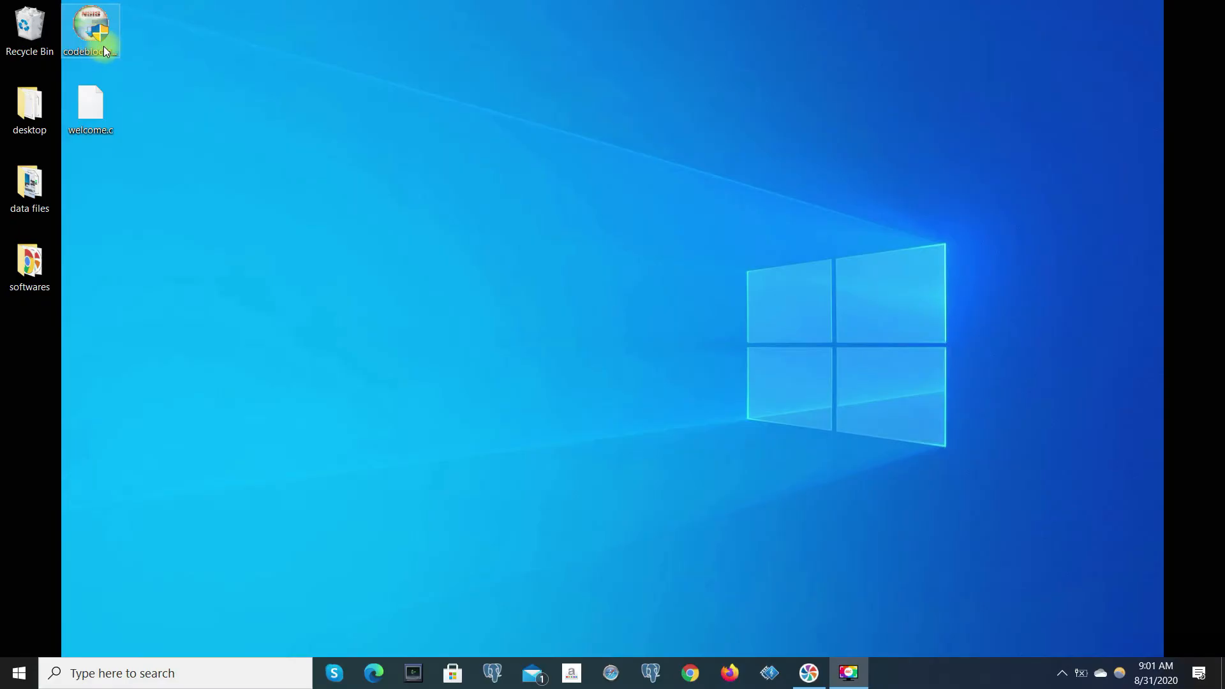
# - Launch the downloaded Code::Blocks setup file from the desktop and accept the license agreement
pyautogui.click(90, 30)
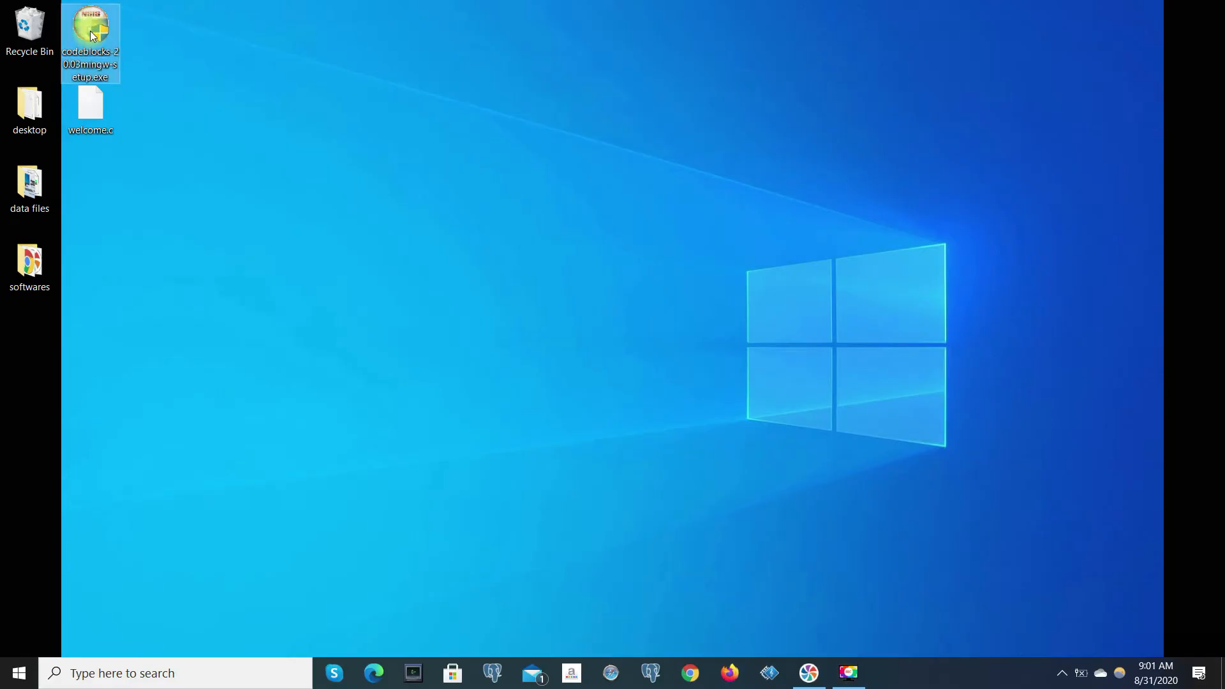
pyautogui.doubleClick(90, 31)
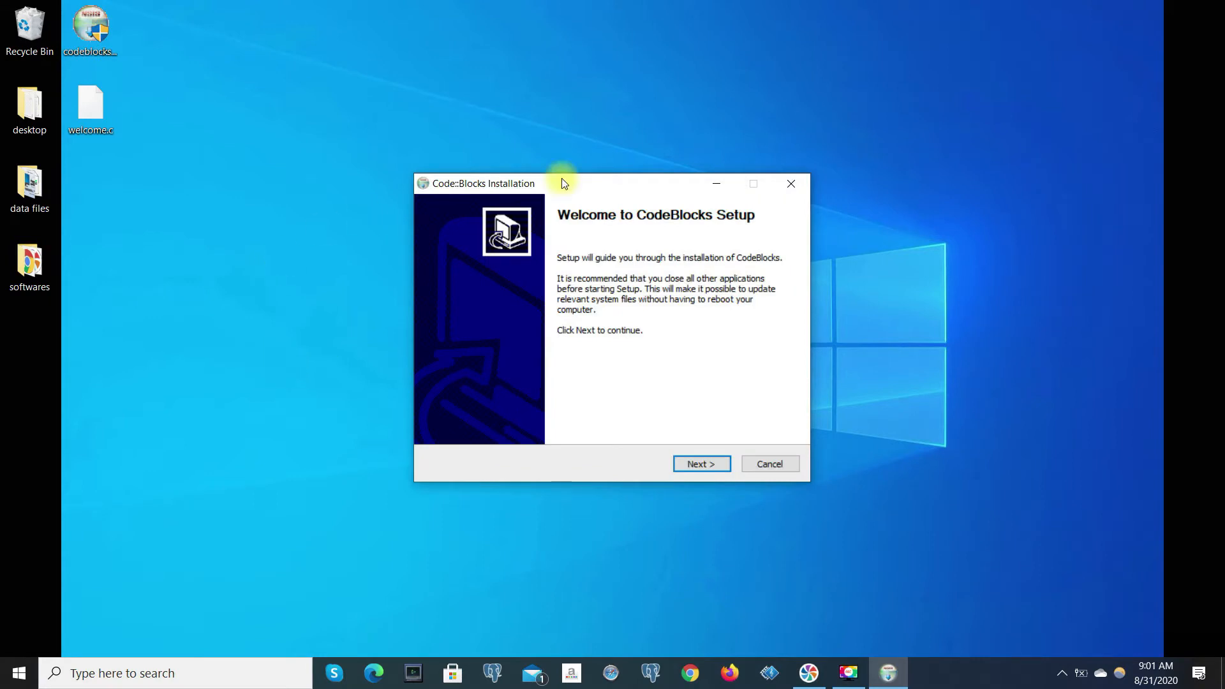
pyautogui.click(706, 461)
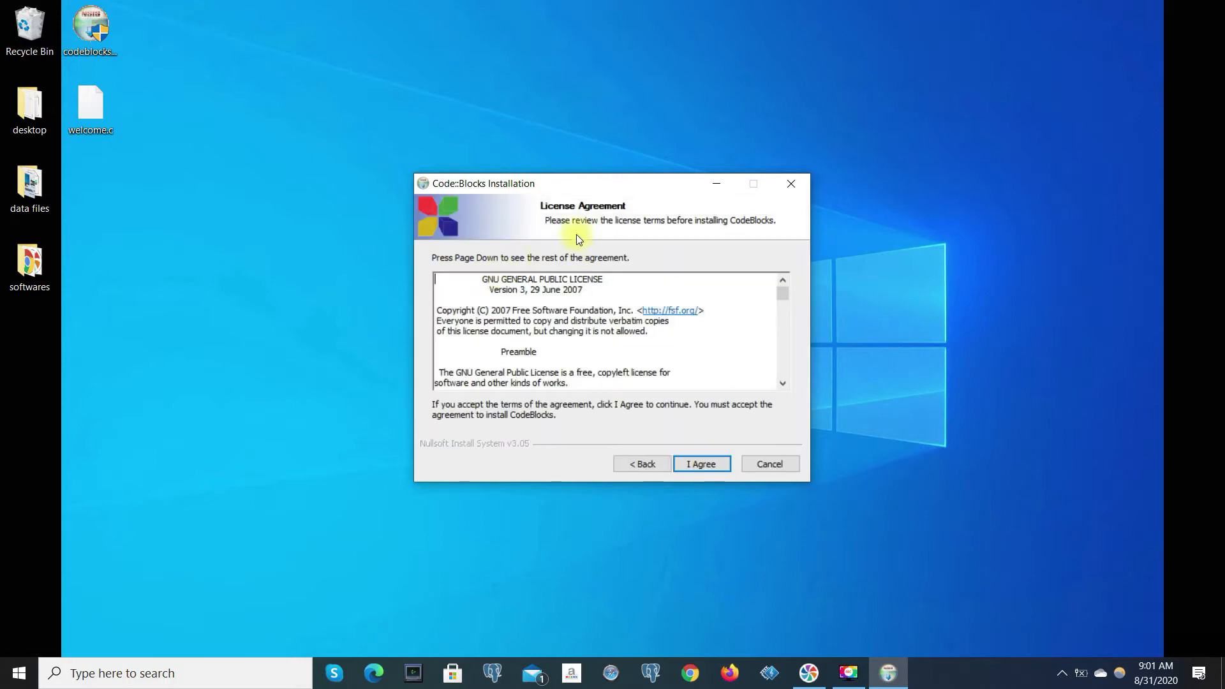
pyautogui.scroll(-10, 654, 312)
pyautogui.scroll(-15, 652, 321)
pyautogui.scroll(15, 652, 321)
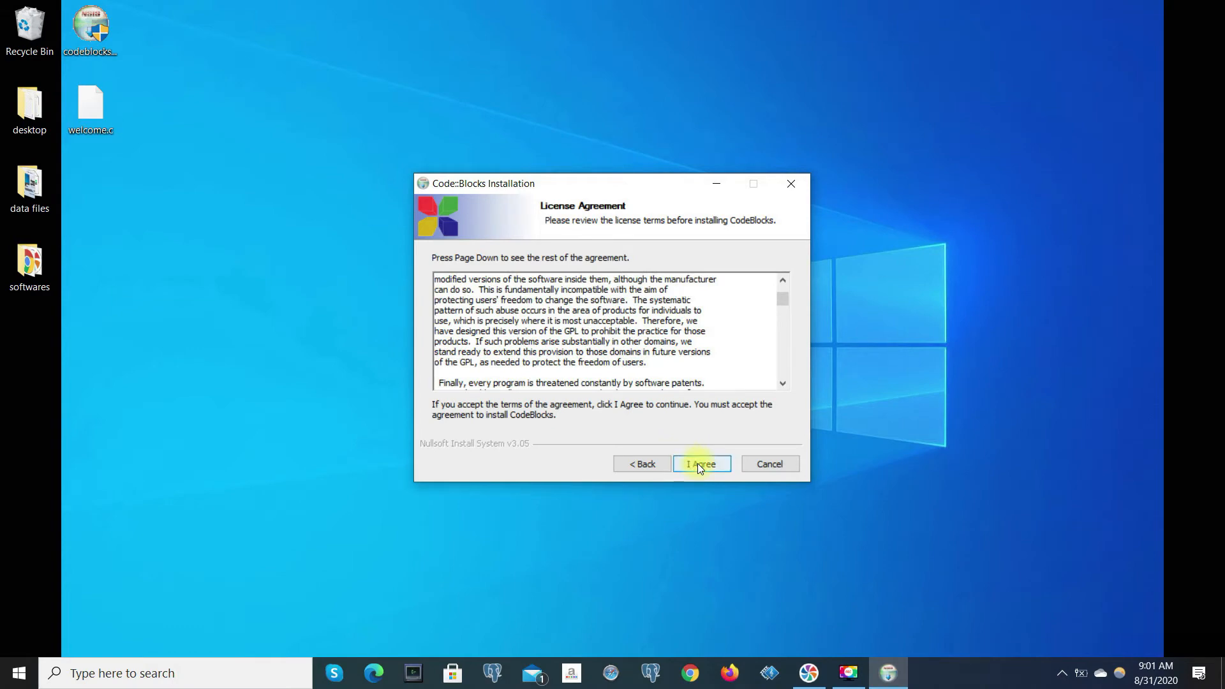
pyautogui.click(697, 464)
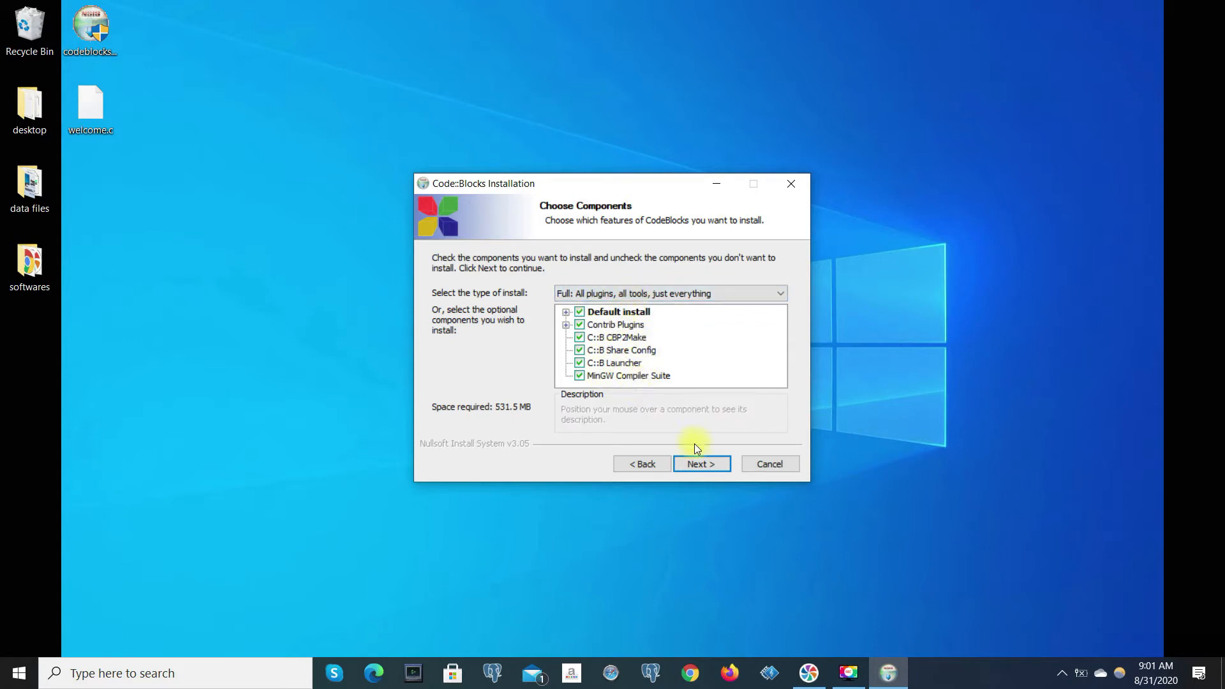
# - Install Code::Blocks with the full component set in C:\Program Files\CodeBlocks and finish the setup without running the program
pyautogui.click(698, 470)
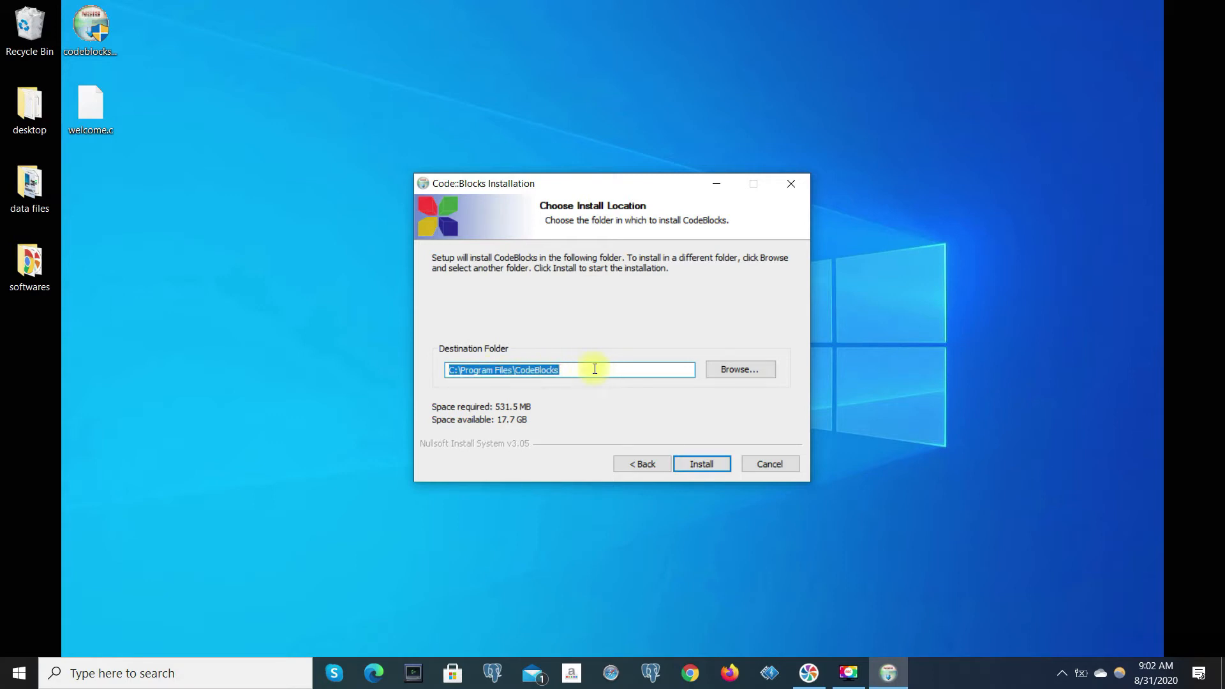
pyautogui.click(699, 464)
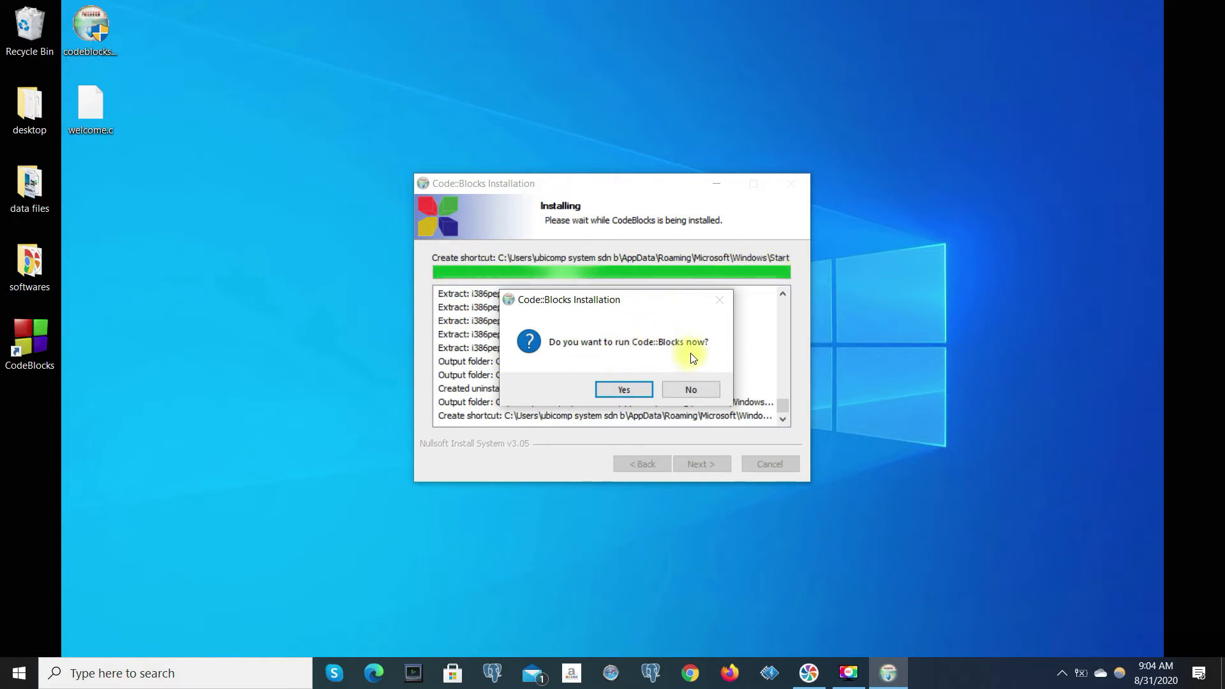
pyautogui.click(691, 390)
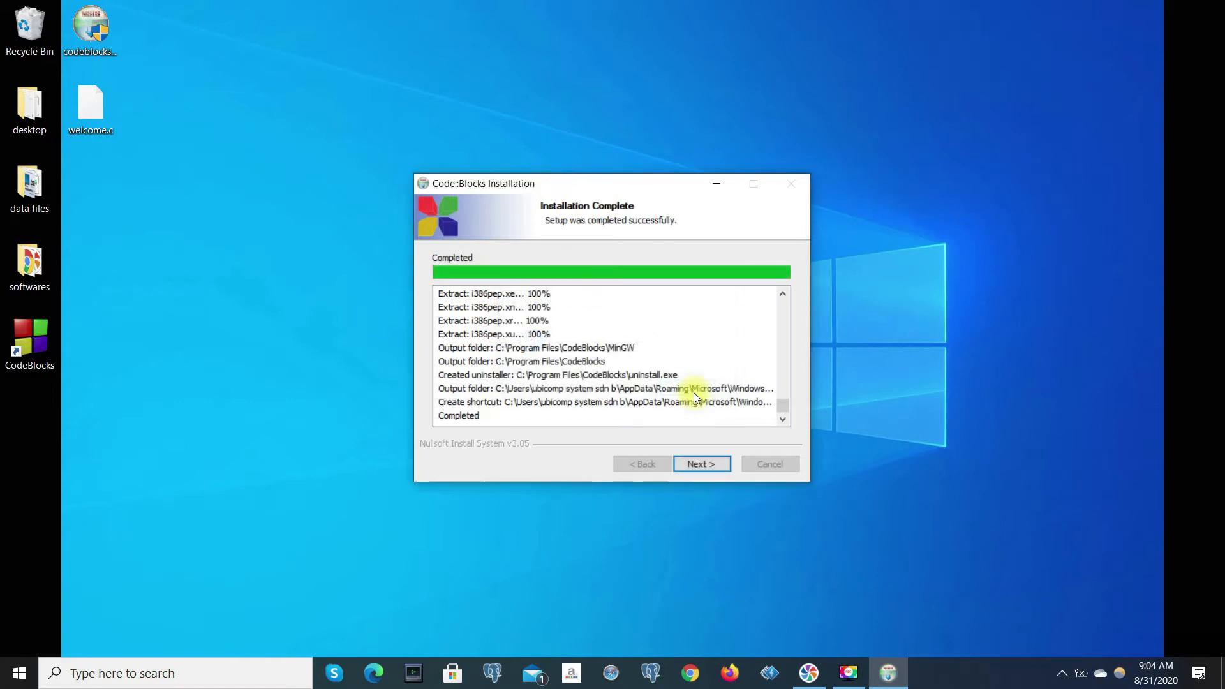
pyautogui.click(705, 468)
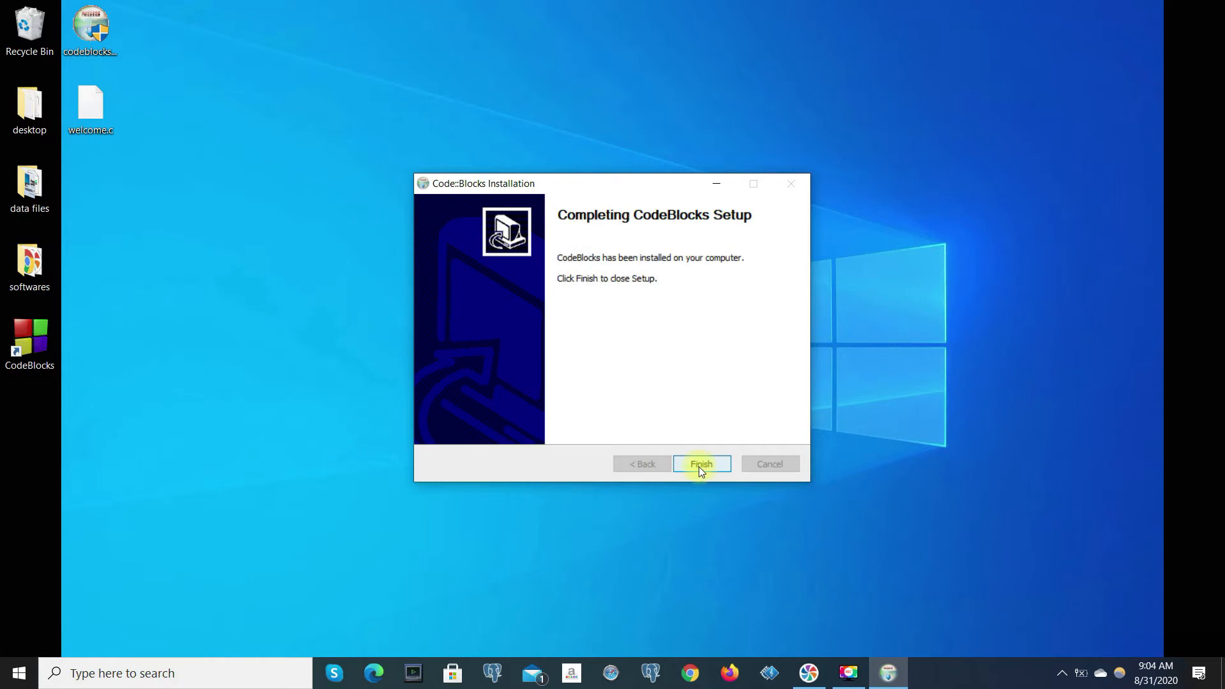
pyautogui.click(701, 465)
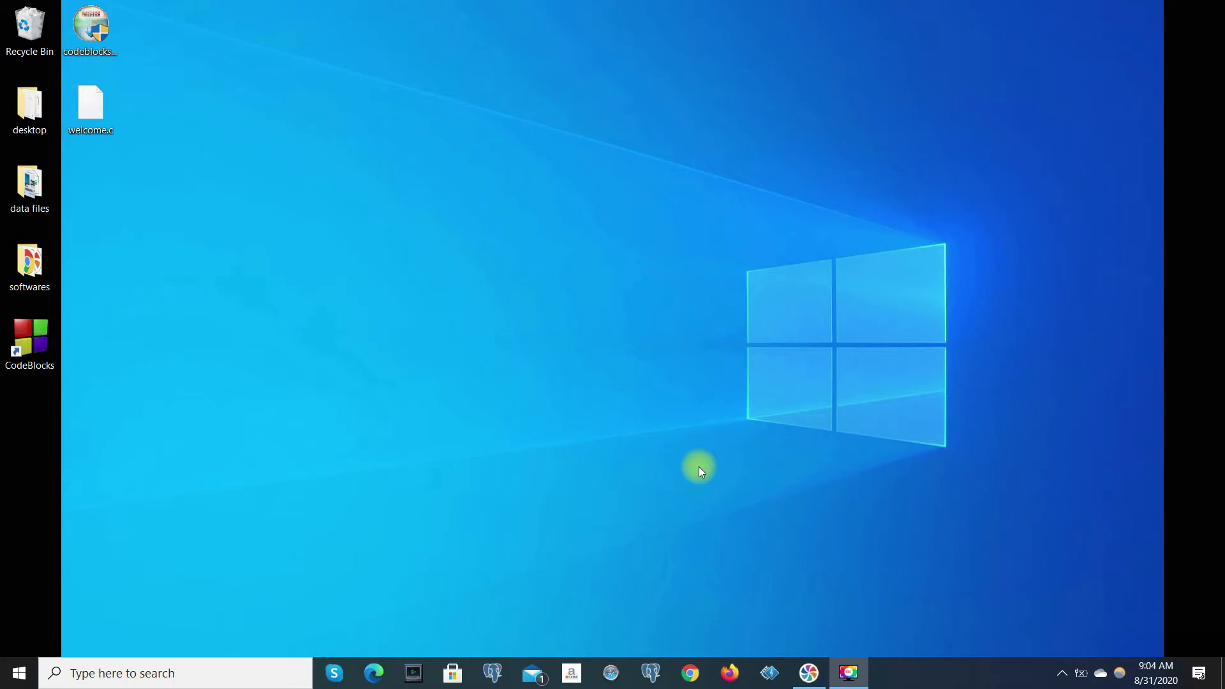
# - Open the CodeBlocks installation folder under Program Files on the C: drive in File Explorer
pyautogui.click(20, 672)
pyautogui.click(99, 491)
pyautogui.doubleClick(358, 362)
pyautogui.doubleClick(349, 336)
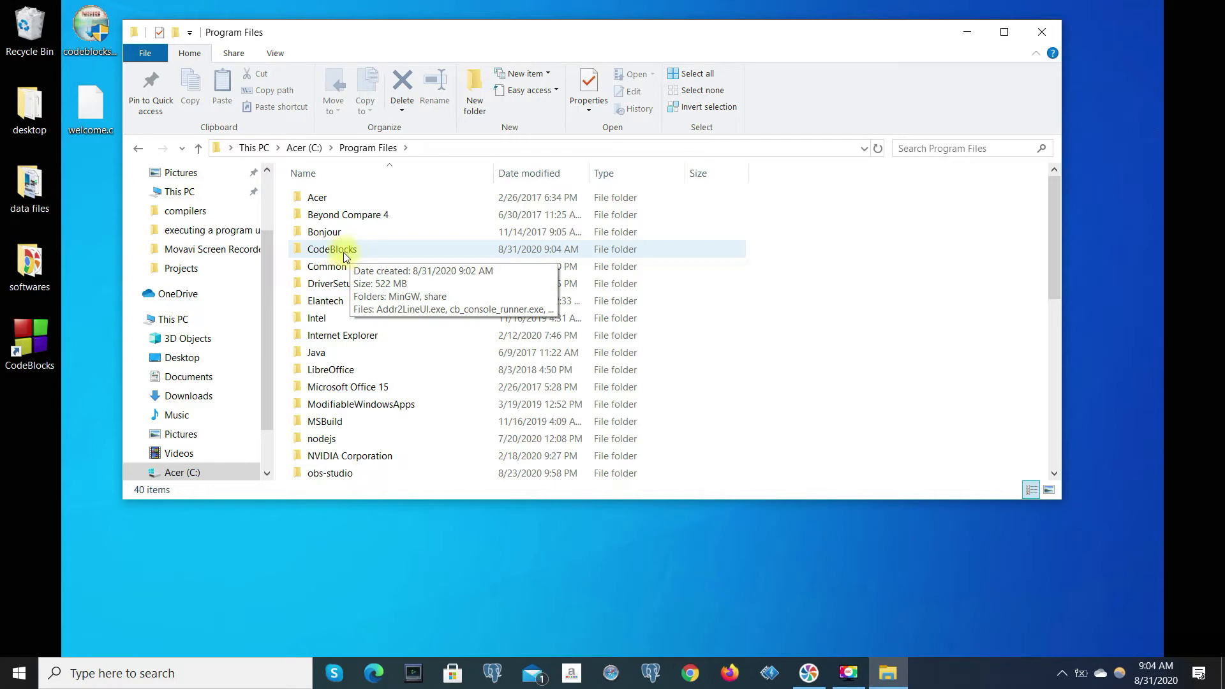
pyautogui.doubleClick(340, 255)
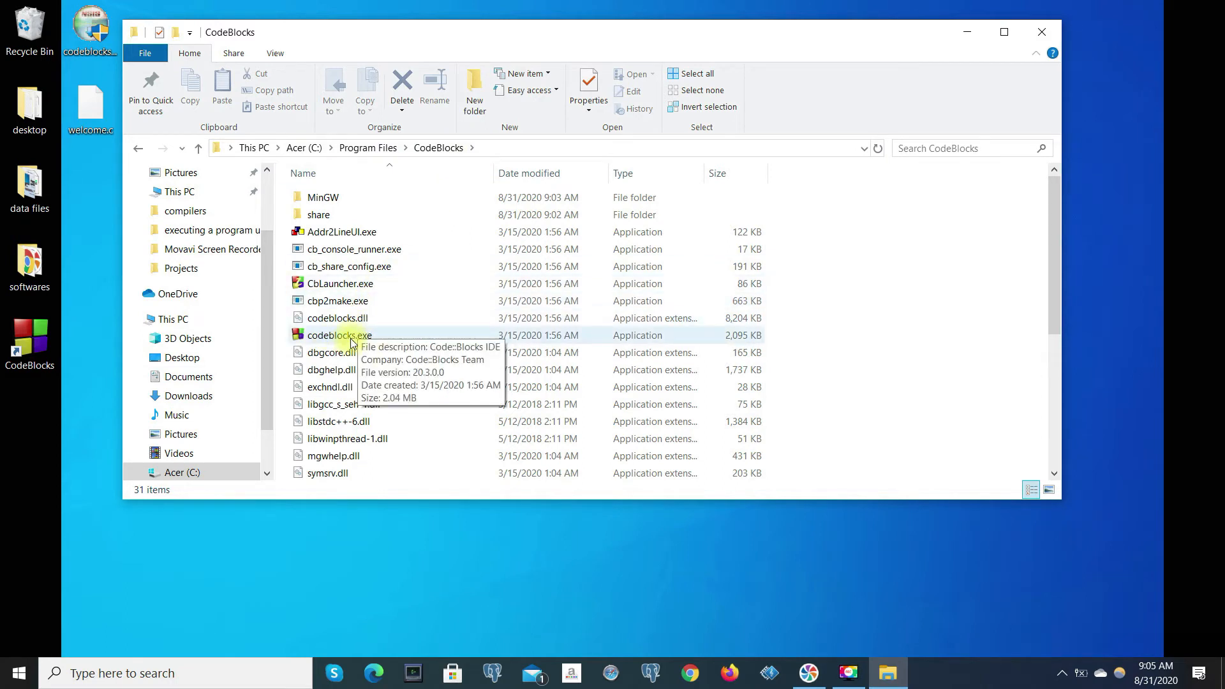
# - Examine the target path in the CodeBlocks desktop shortcut's properties against the executable in the installation folder
pyautogui.doubleClick(35, 349)
pyautogui.rightClick(35, 347)
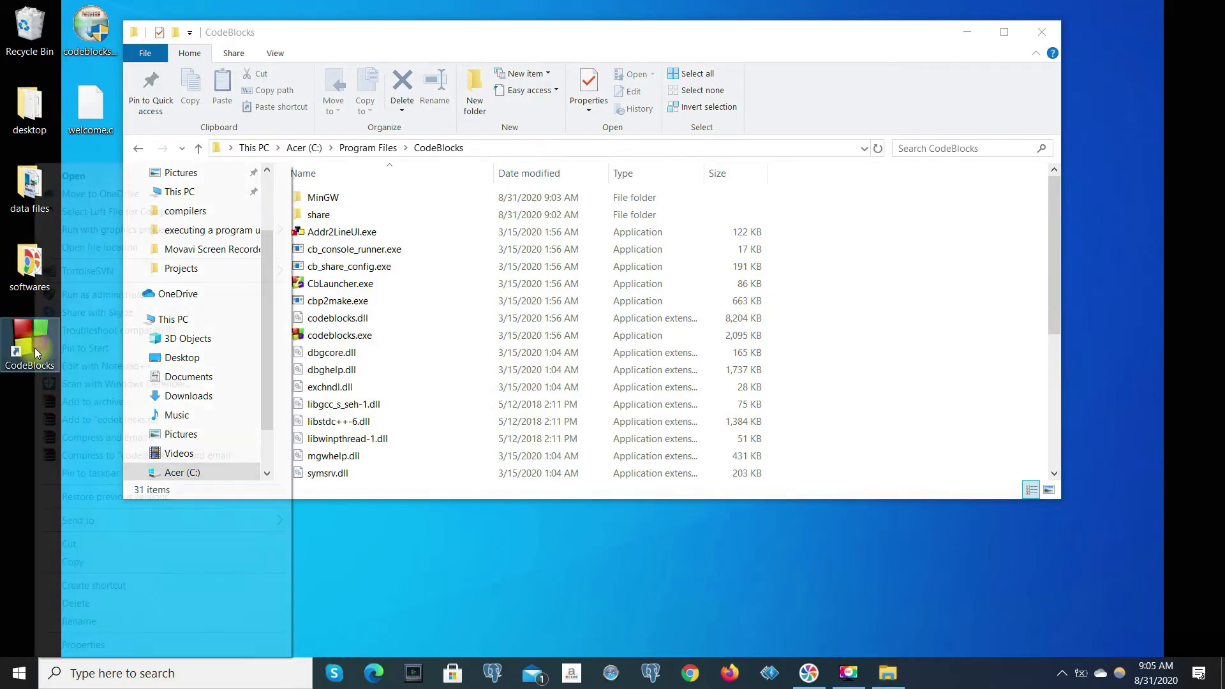
pyautogui.click(90, 646)
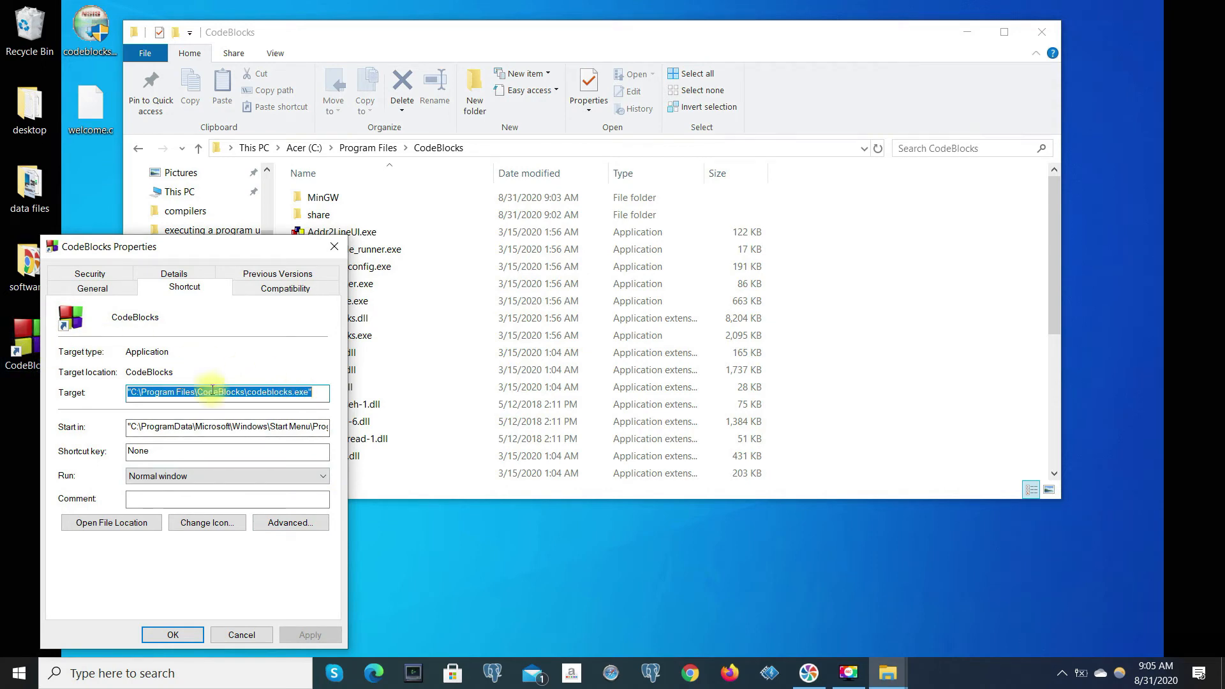
pyautogui.click(157, 395)
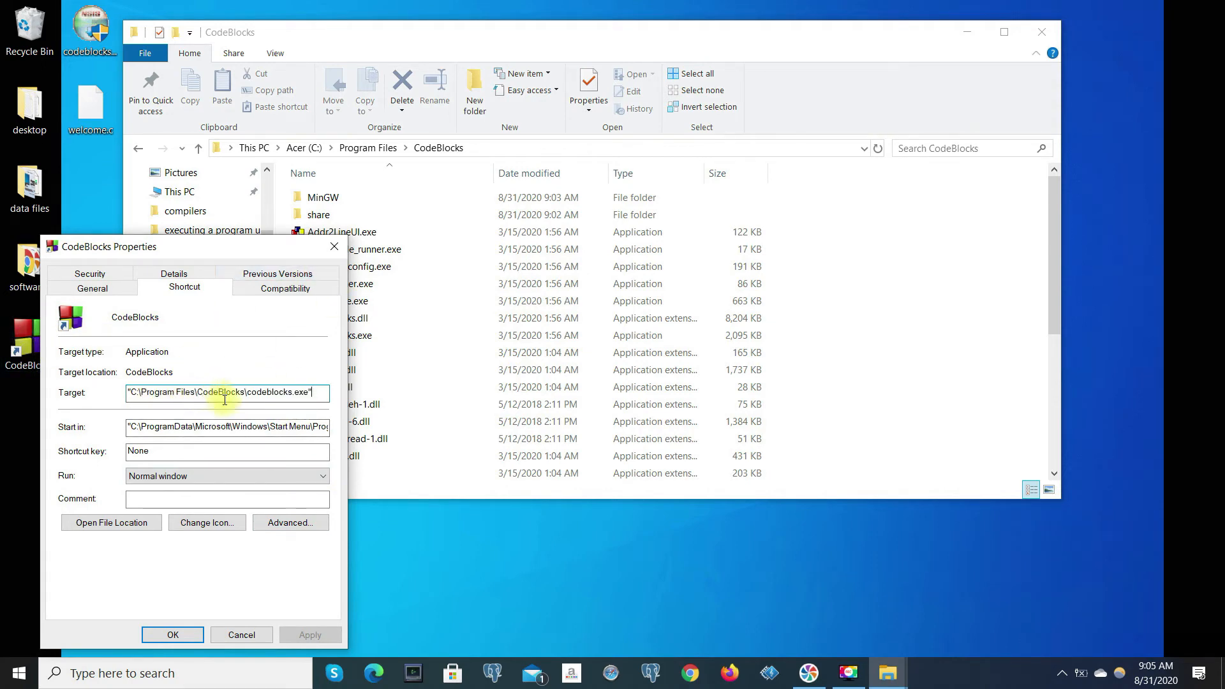
pyautogui.click(313, 392)
pyautogui.moveTo(214, 247); pyautogui.dragTo(690, 209)
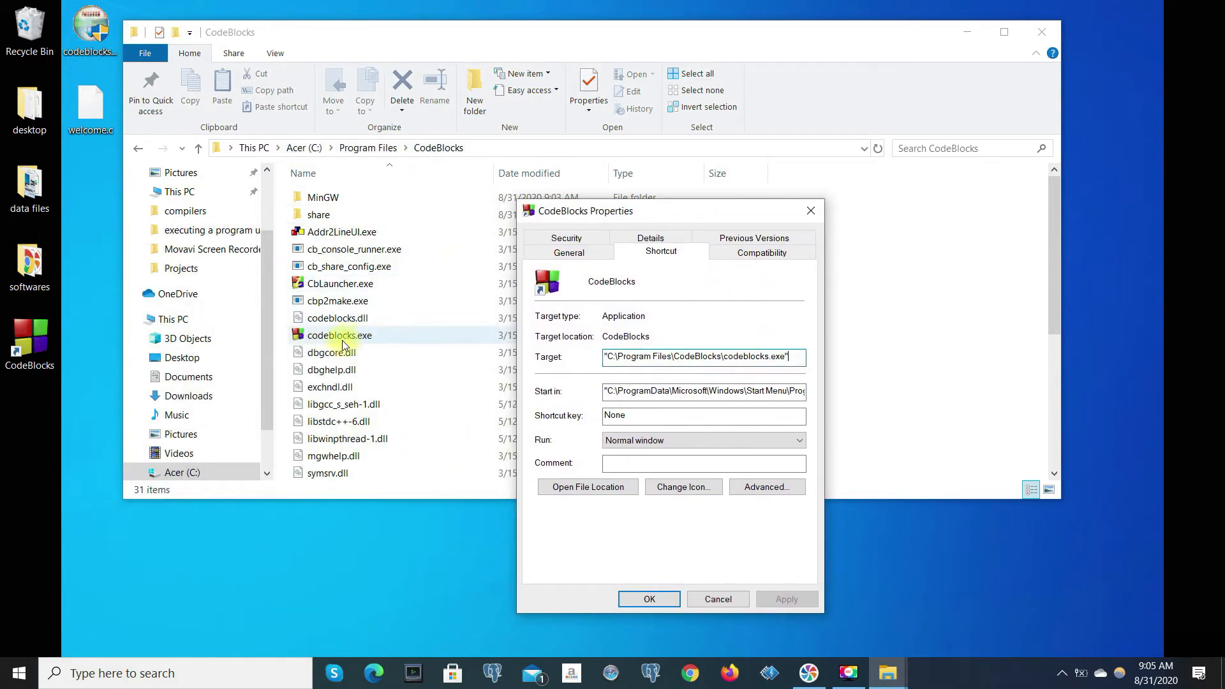
pyautogui.click(647, 599)
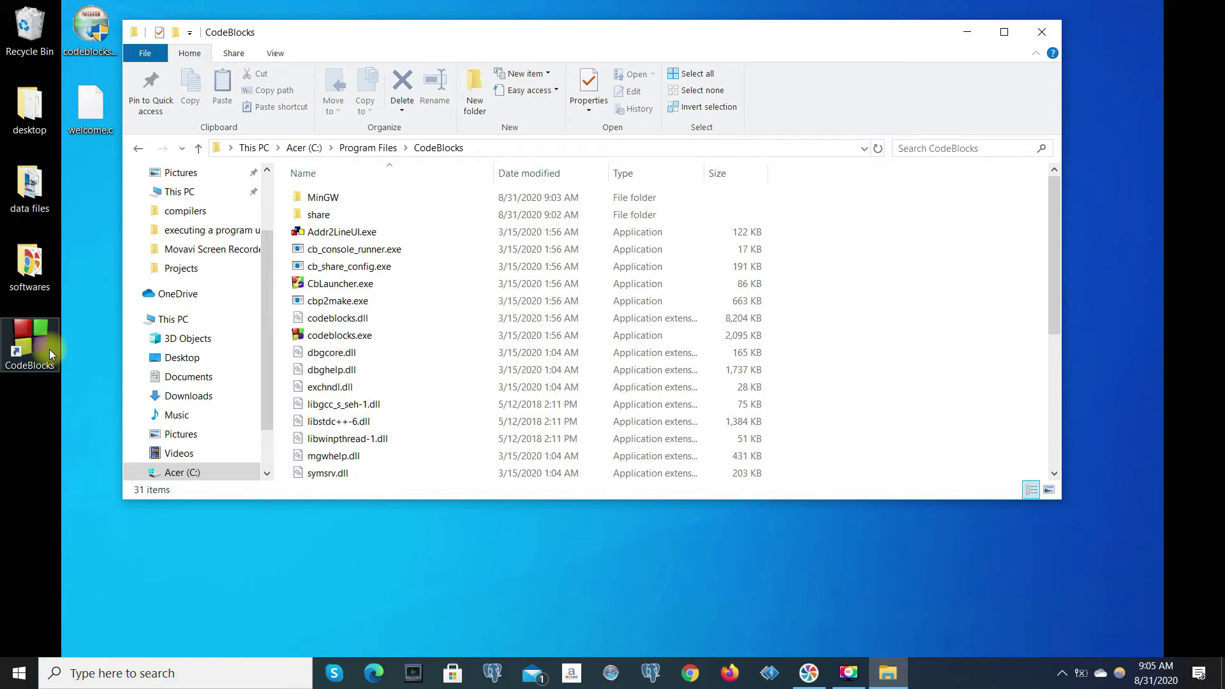
# - Open the MinGW\bin folder inside the CodeBlocks folder and copy its full path, C:\Program Files\CodeBlocks\MinGW\bin
pyautogui.doubleClick(312, 200)
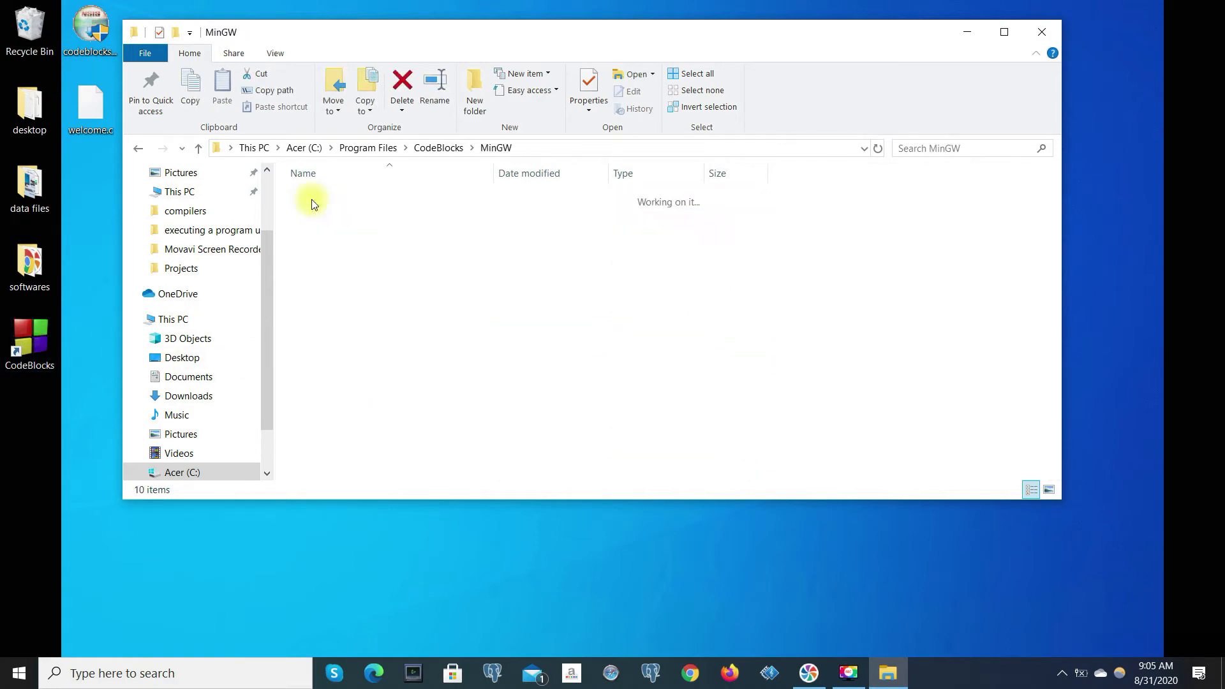
pyautogui.doubleClick(312, 200)
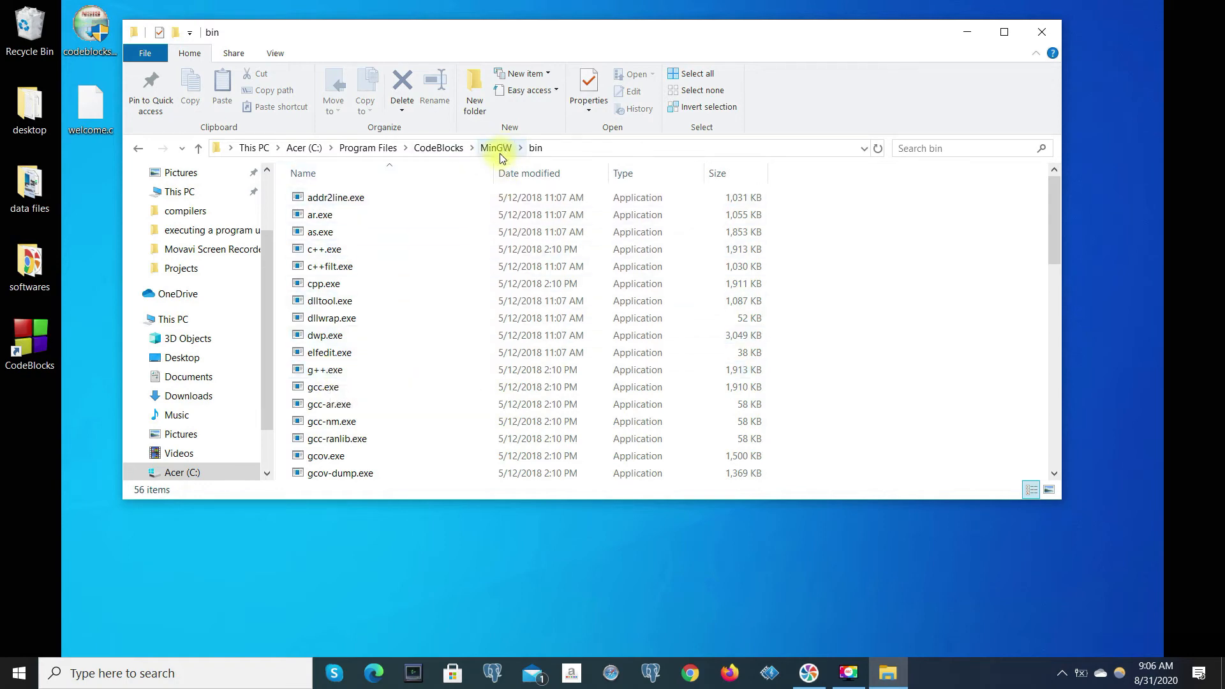
pyautogui.click(552, 146)
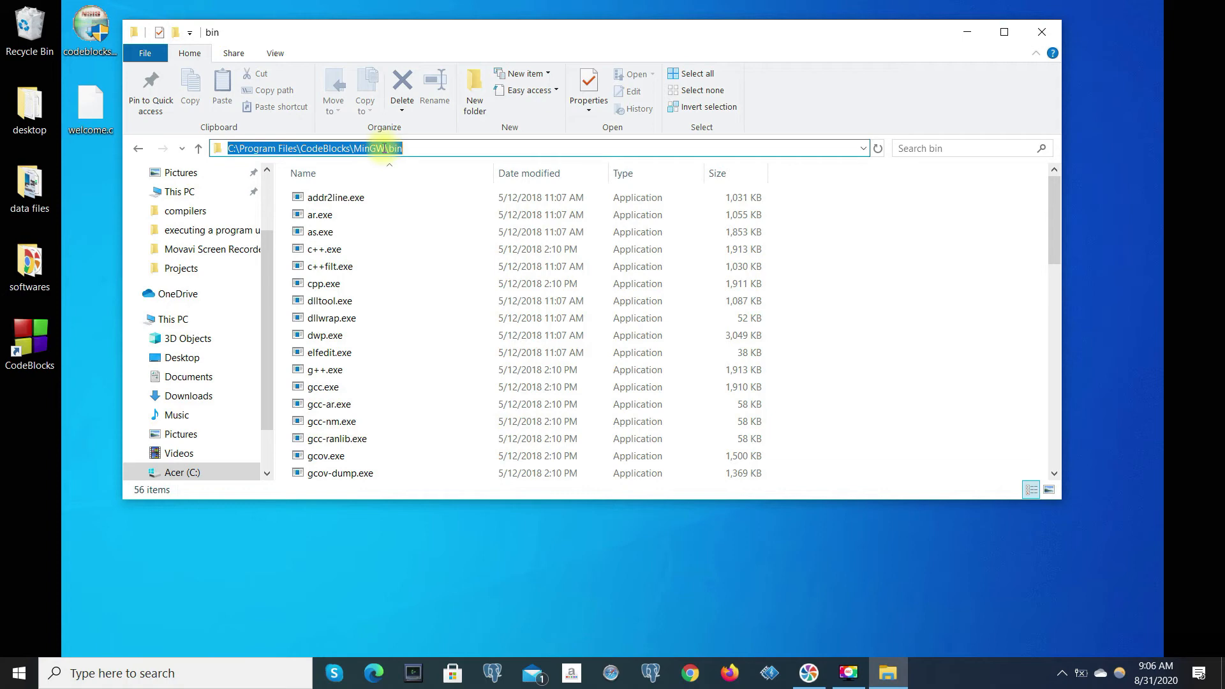
pyautogui.rightClick(379, 148)
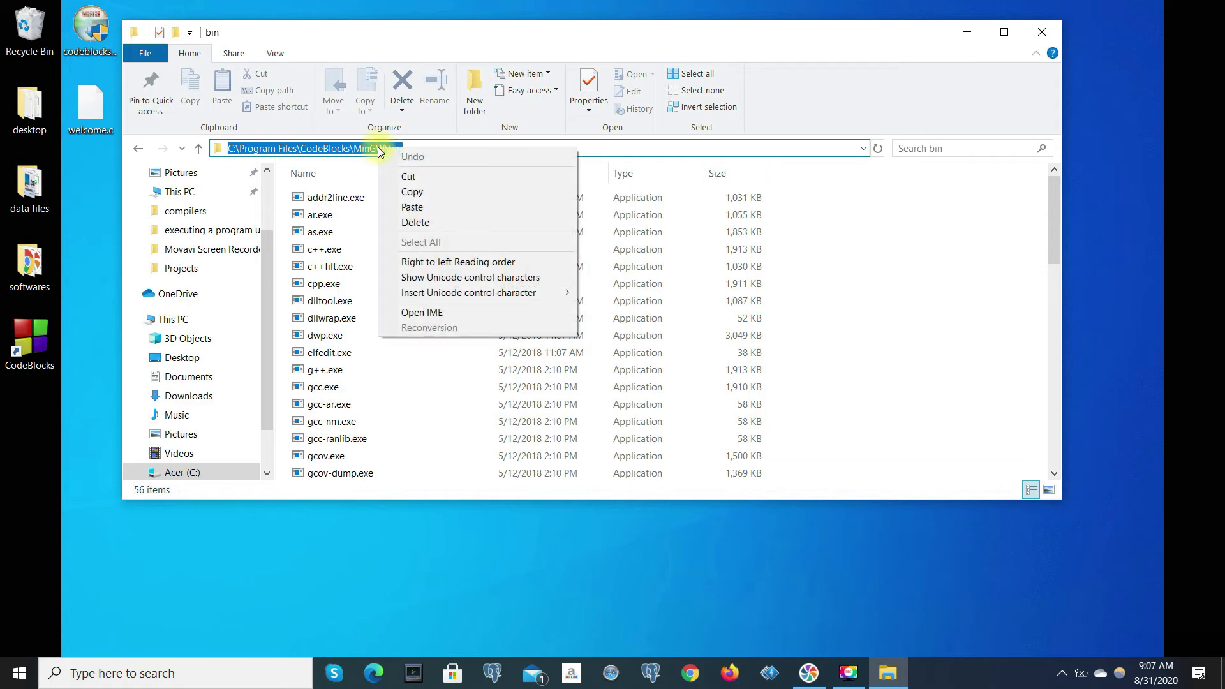
pyautogui.click(408, 192)
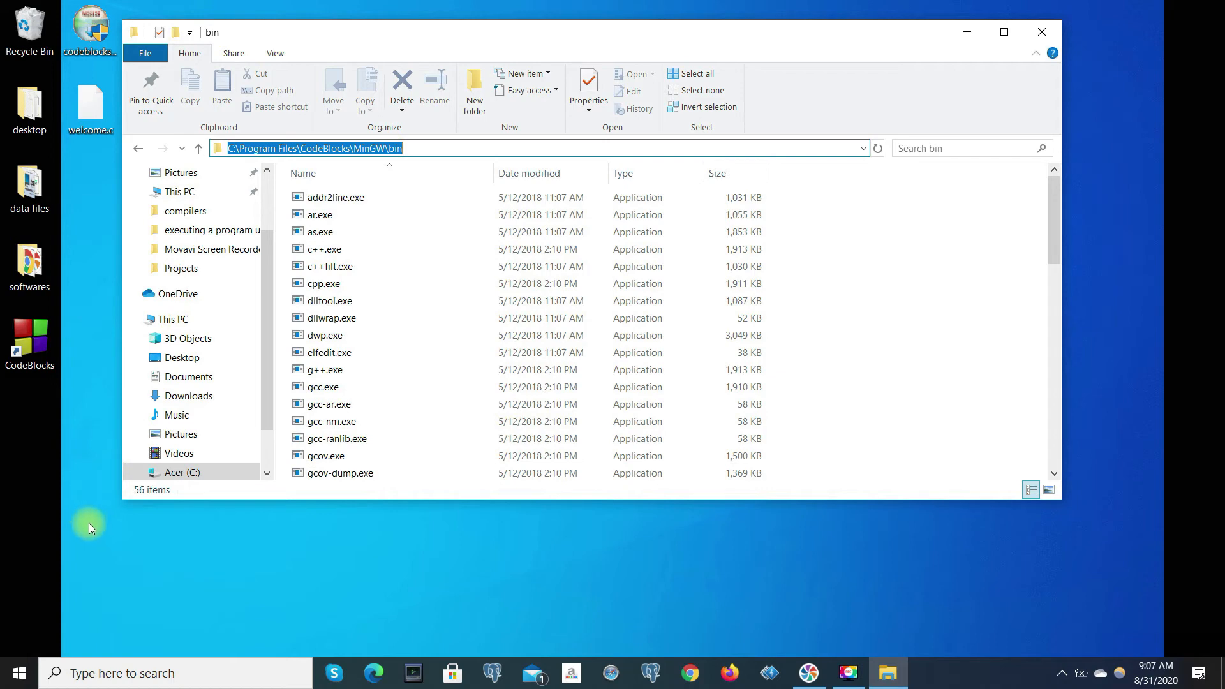
# - Open the Environment Variables dialog from the advanced system settings in This PC's properties
pyautogui.rightClick(178, 324)
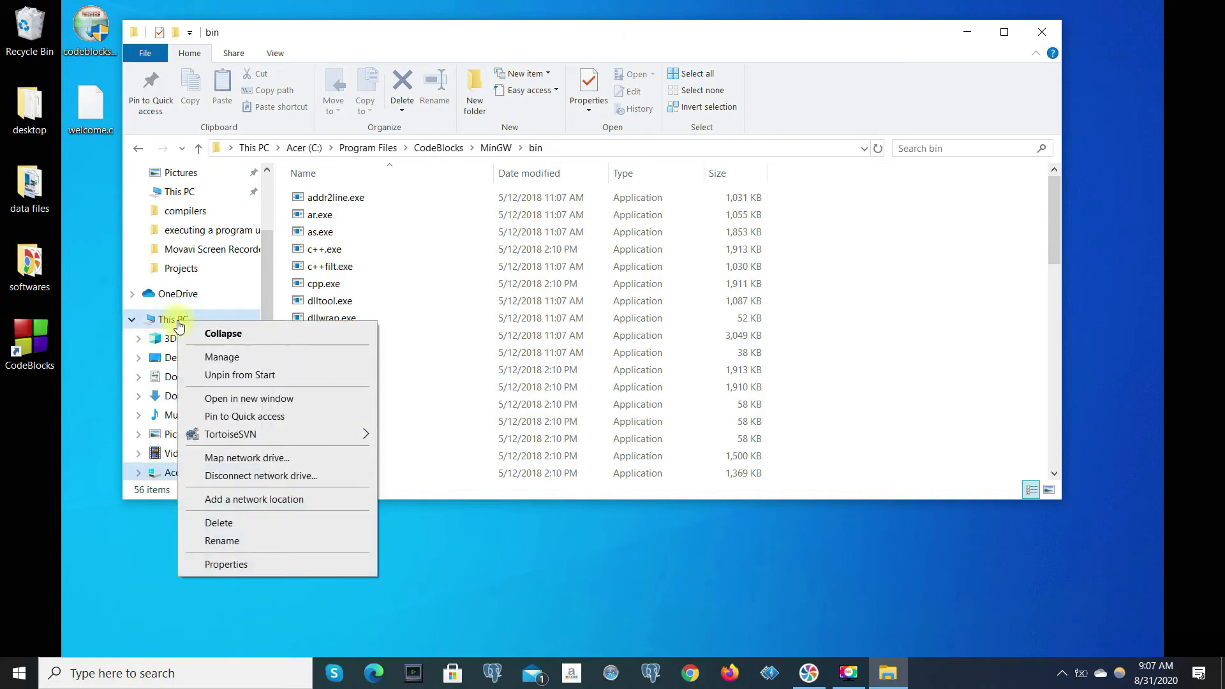
pyautogui.click(227, 563)
pyautogui.click(179, 219)
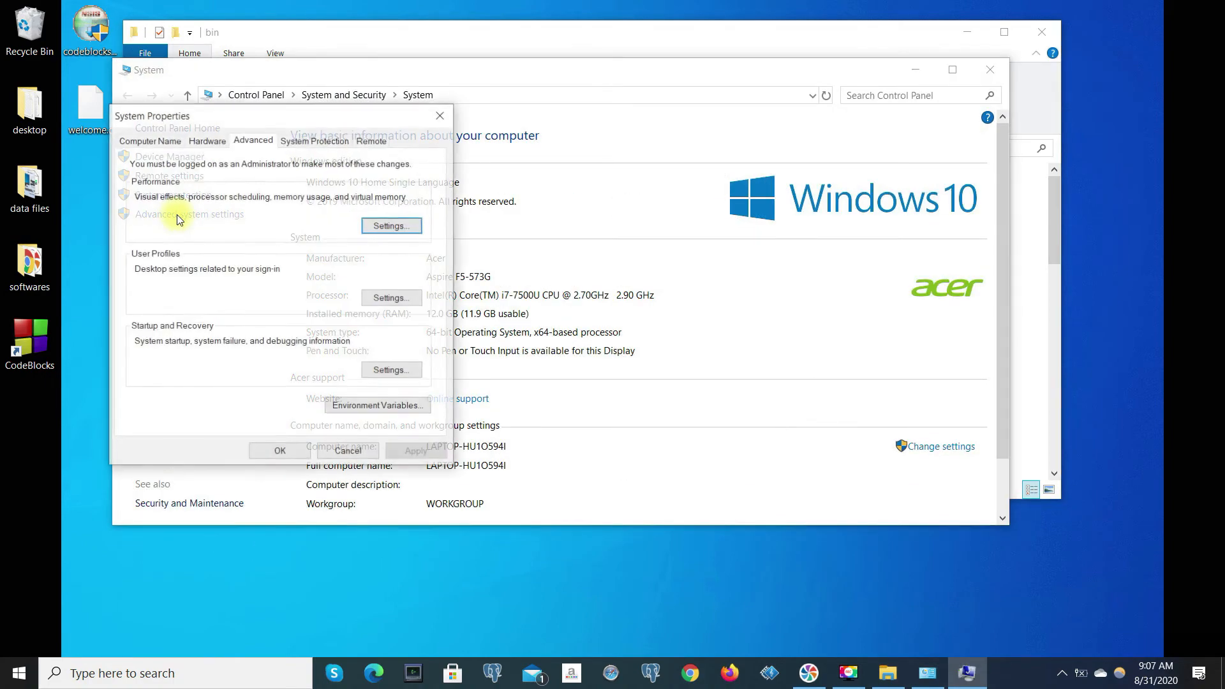
pyautogui.click(353, 409)
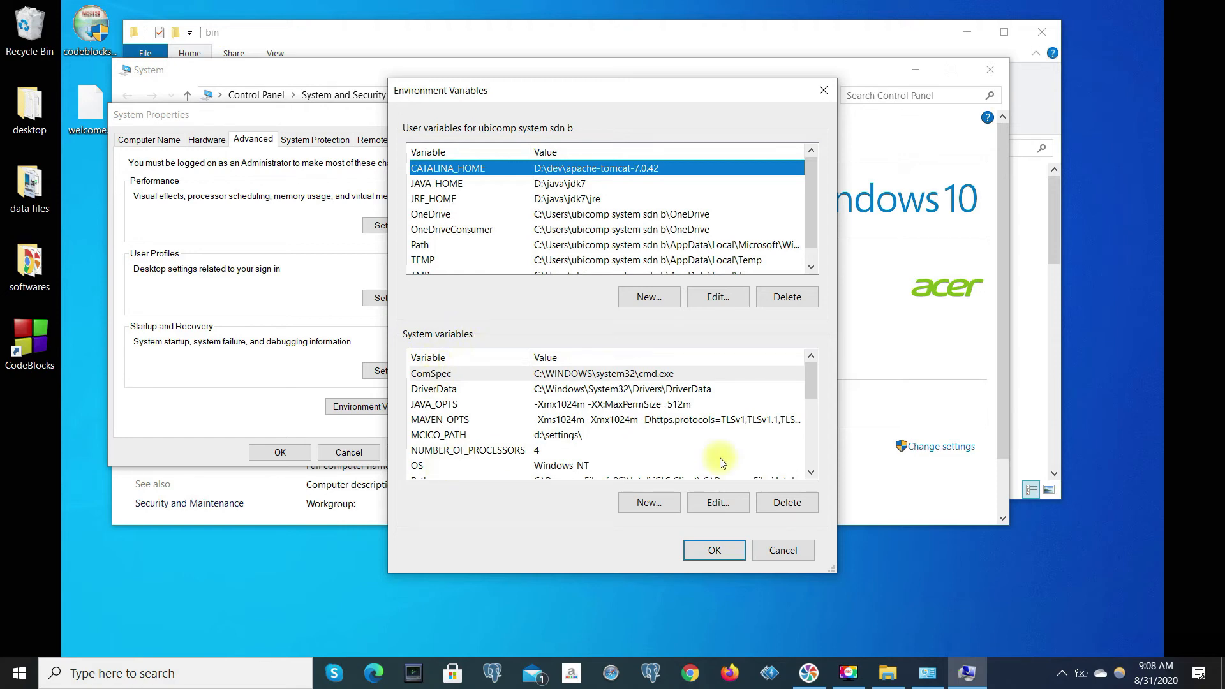
# - Add C:\Program Files\CodeBlocks\MinGW\bin as a new entry in the system Path variable and accept all the open settings dialogs
pyautogui.doubleClick(811, 472)
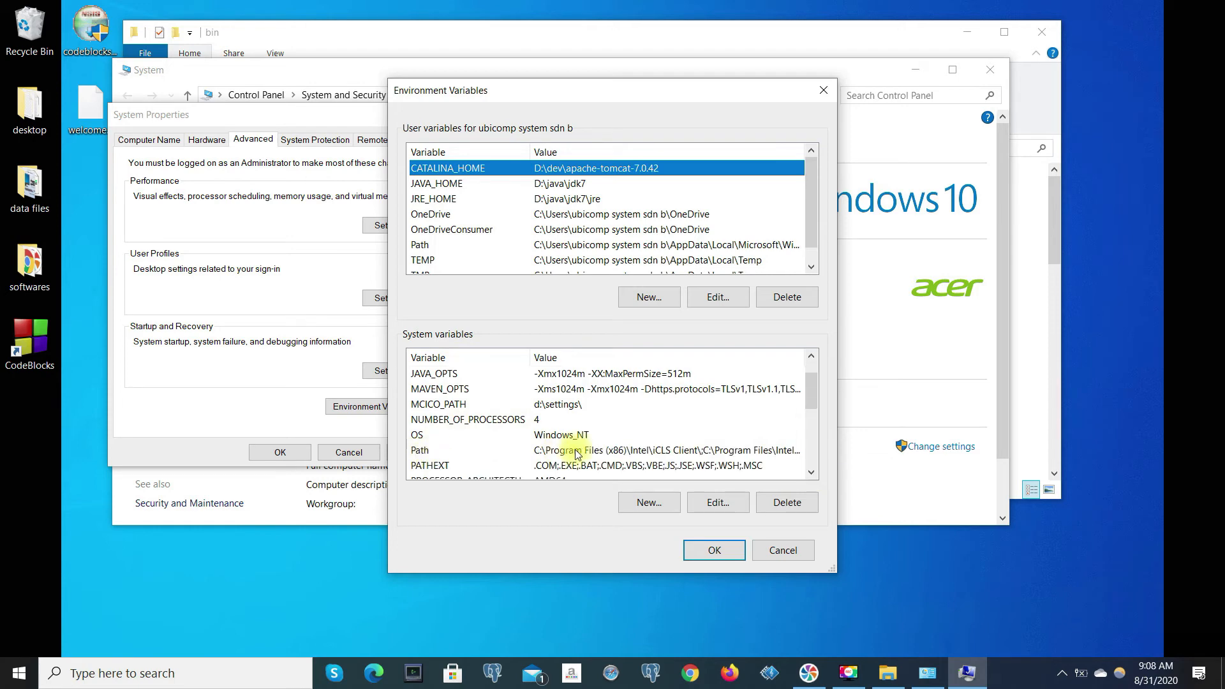
pyautogui.click(594, 454)
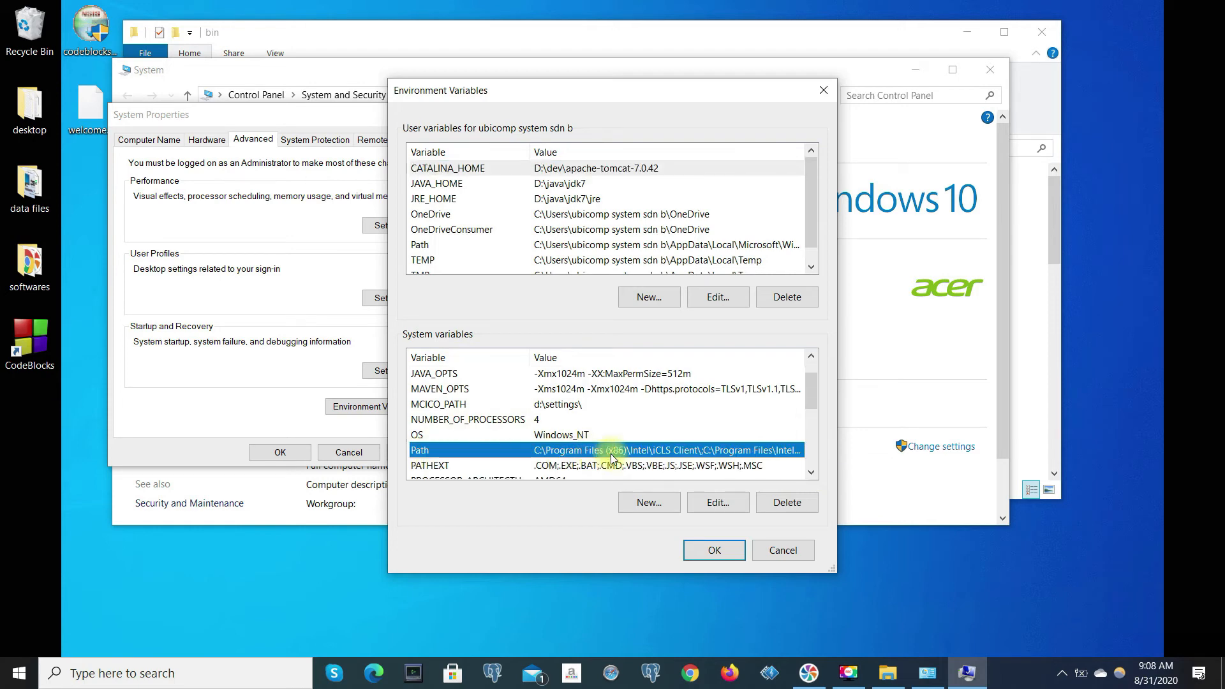
pyautogui.click(715, 502)
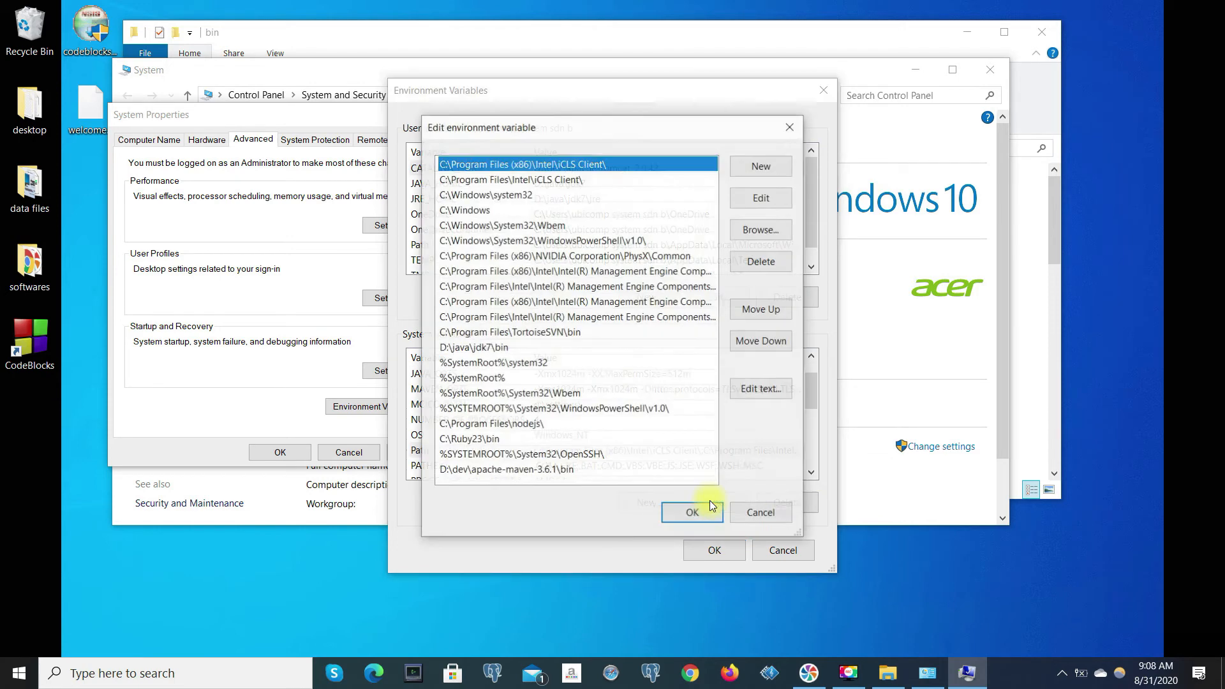
pyautogui.click(758, 167)
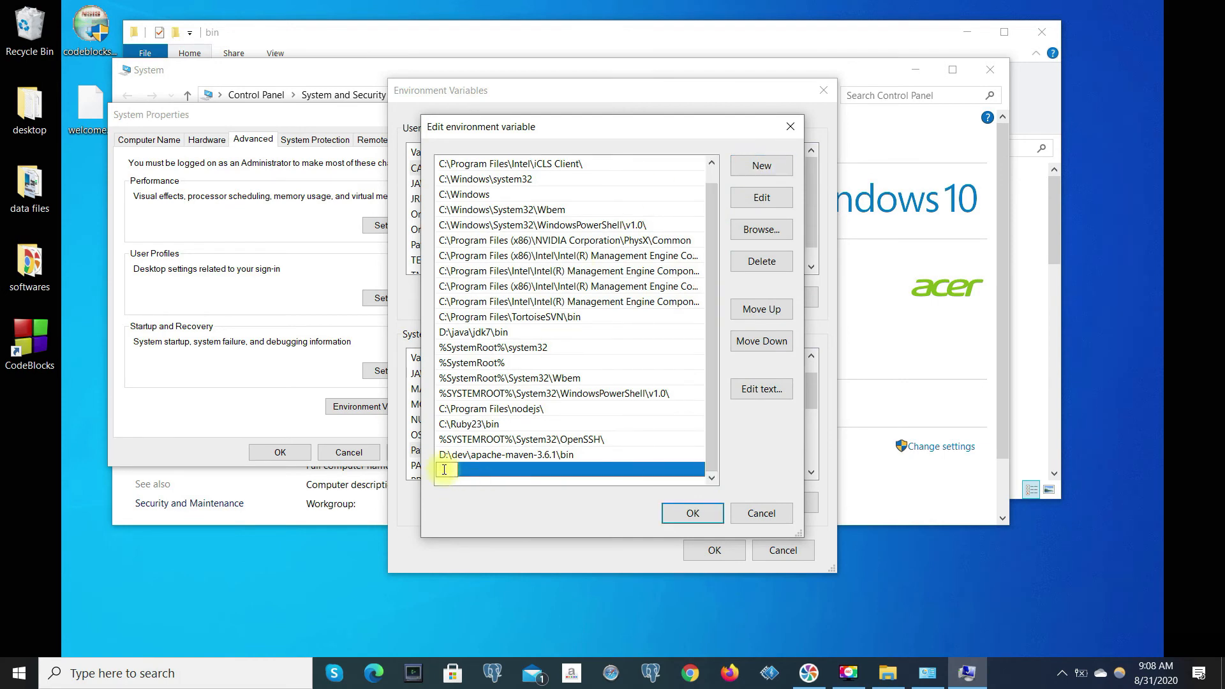
pyautogui.rightClick(444, 469)
pyautogui.click(485, 347)
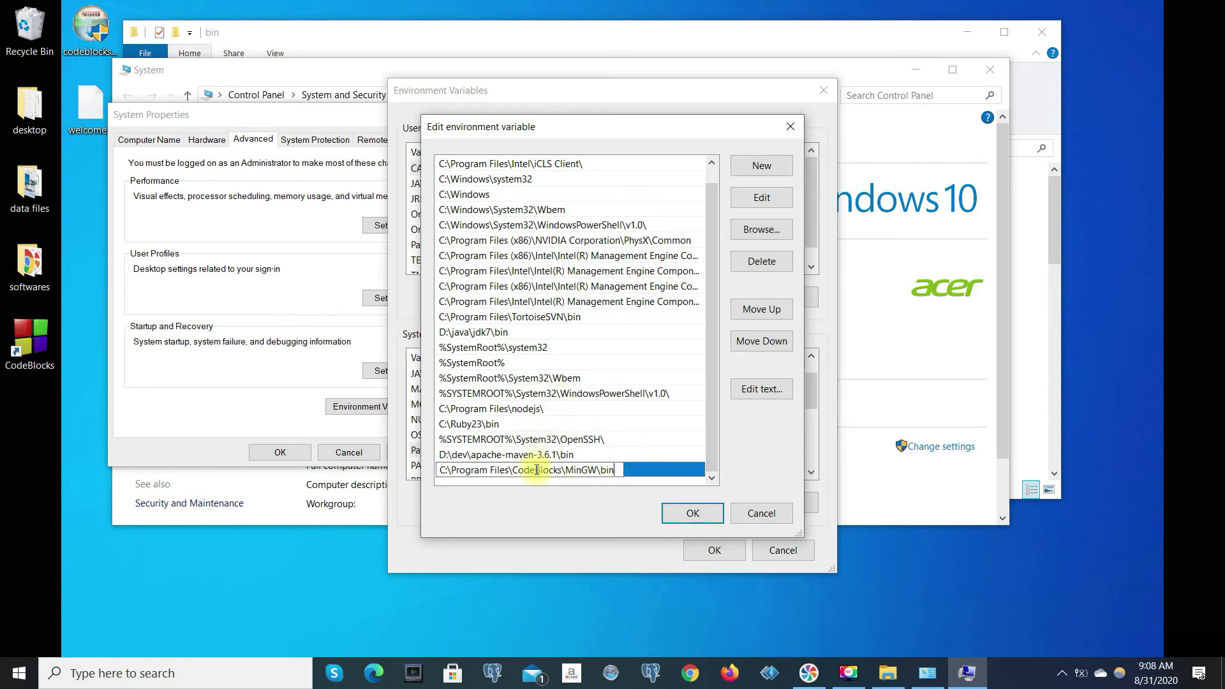
pyautogui.click(693, 514)
pyautogui.click(714, 549)
pyautogui.click(280, 452)
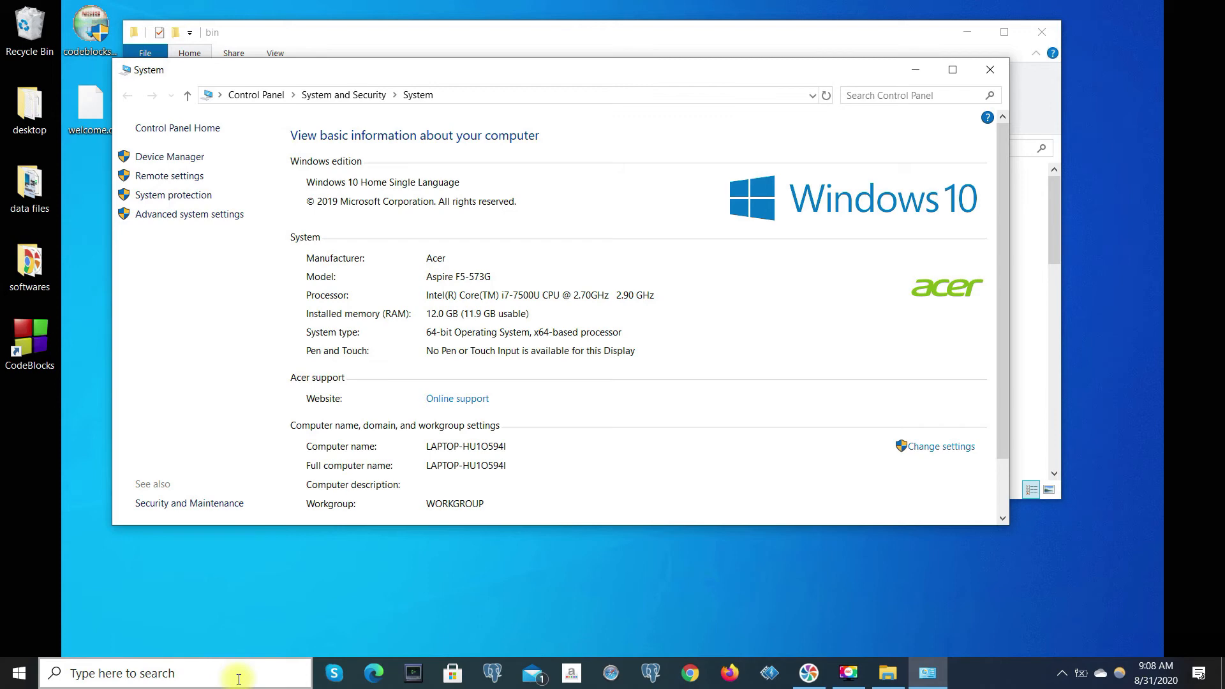
# - Open Command Prompt and run gcc to check that the compiler is reachable from the Path
pyautogui.click(171, 674)
pyautogui.write('cmd')
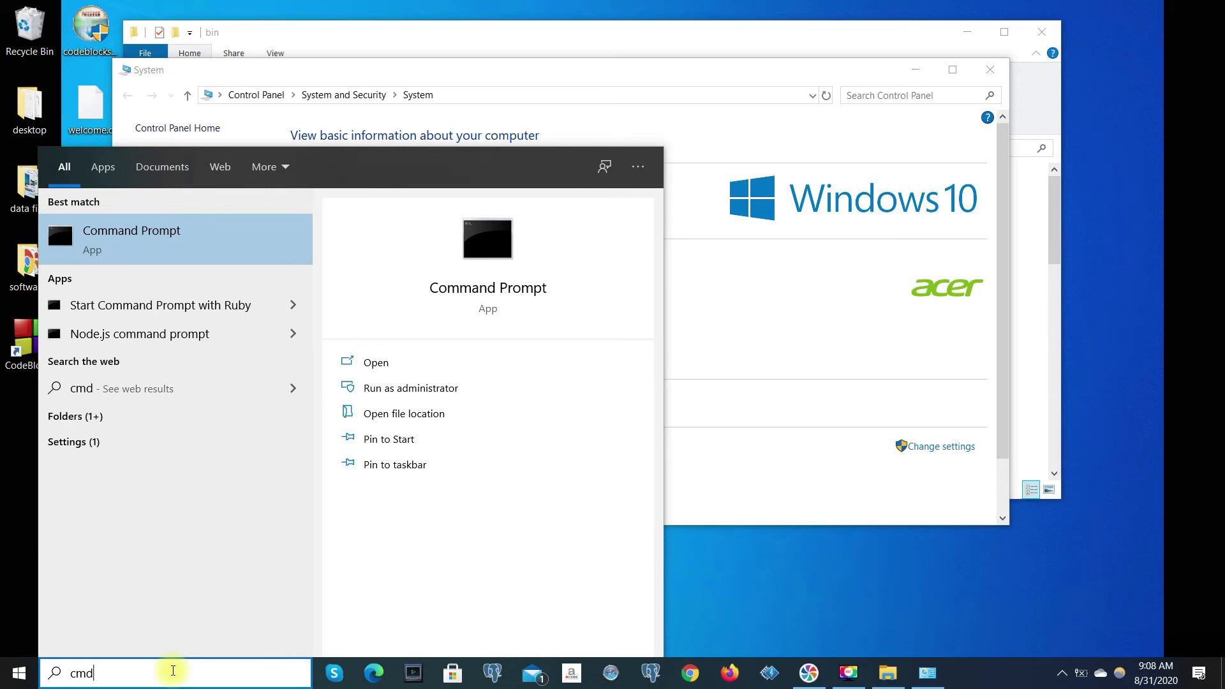
pyautogui.press('Return')
pyautogui.write('gcc')
pyautogui.press('Return')
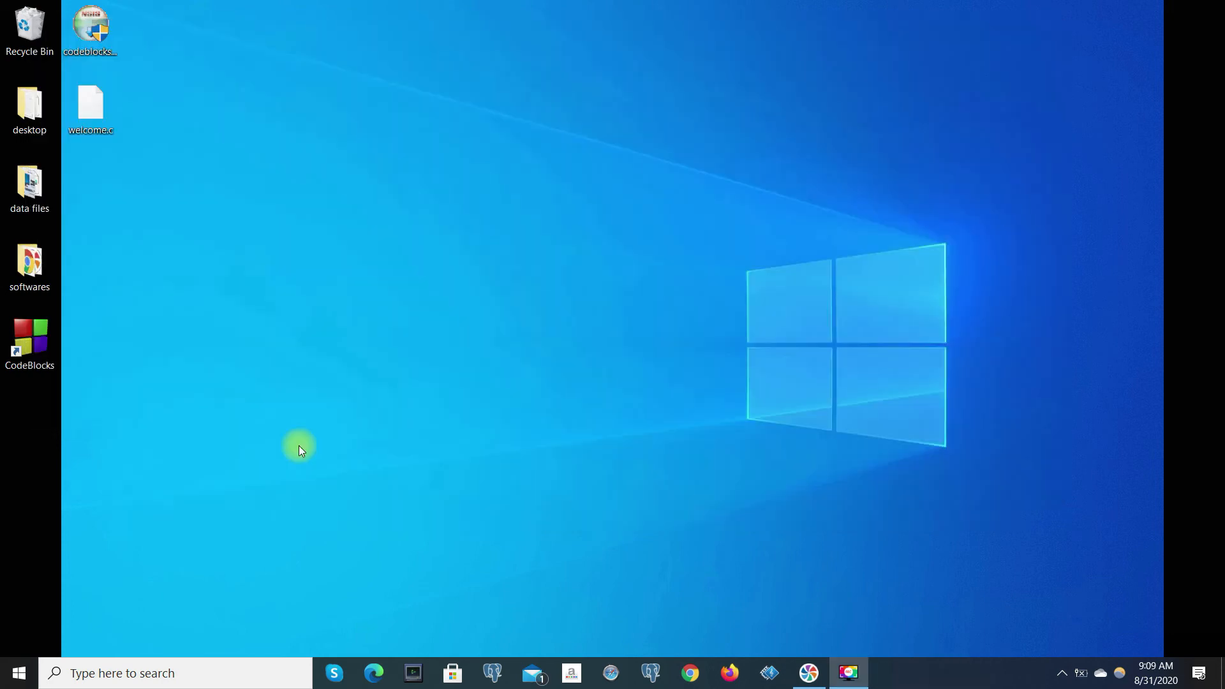
# - Switch to Code::Blocks, close its start page and open the file welcome.c from the Desktop
pyautogui.doubleClick(39, 348)
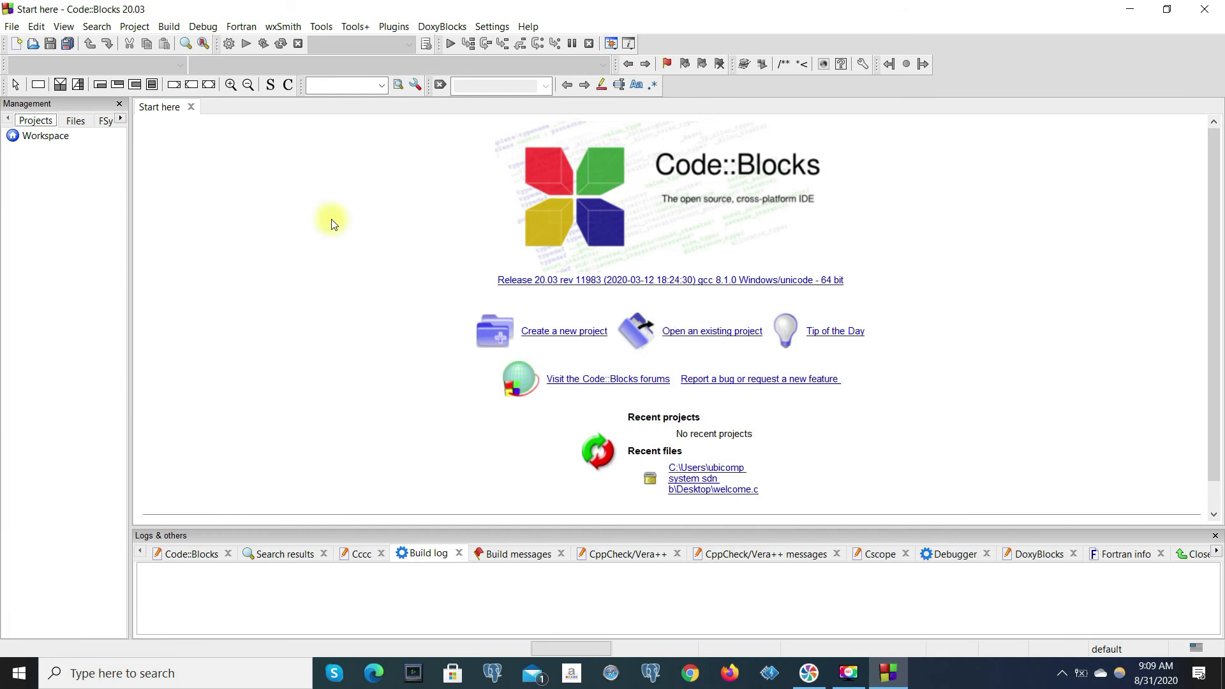
pyautogui.click(190, 107)
pyautogui.click(12, 28)
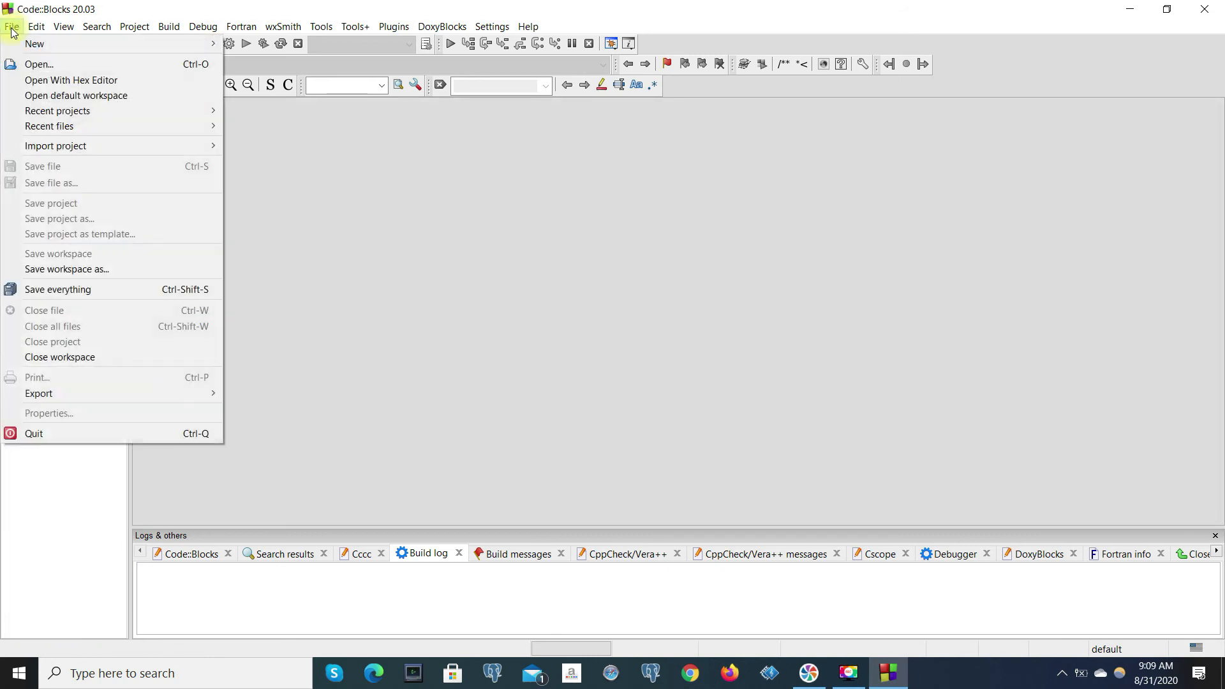
pyautogui.click(35, 64)
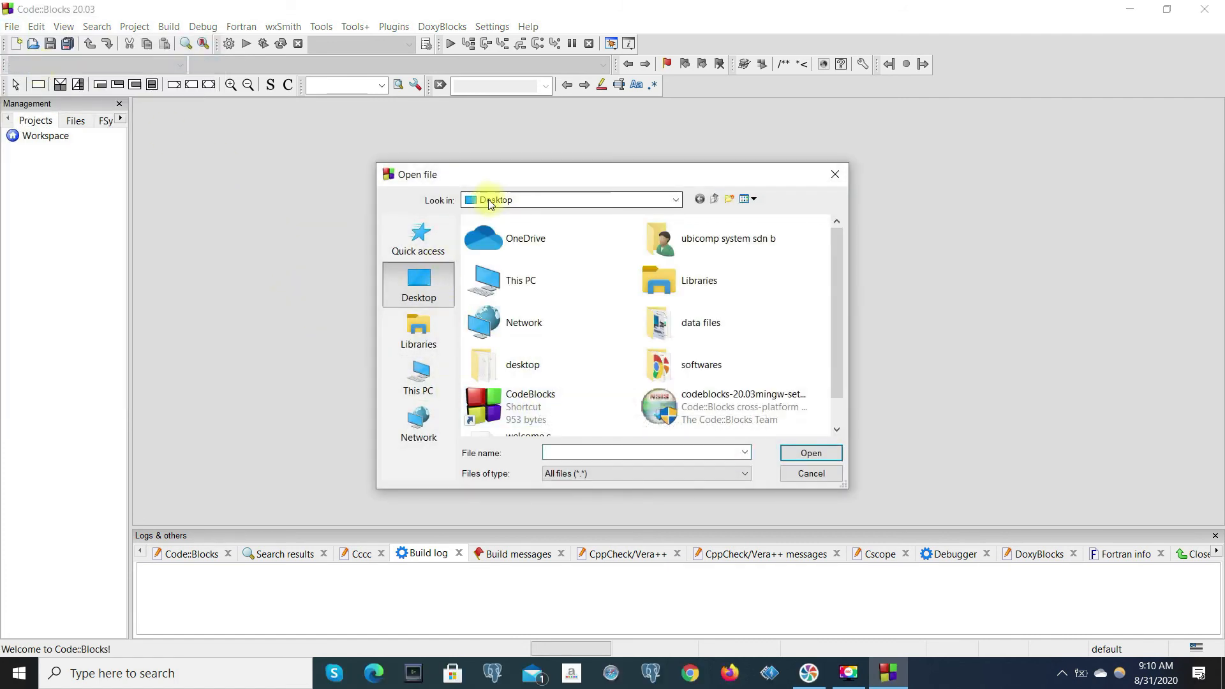
pyautogui.scroll(-1, 660, 325)
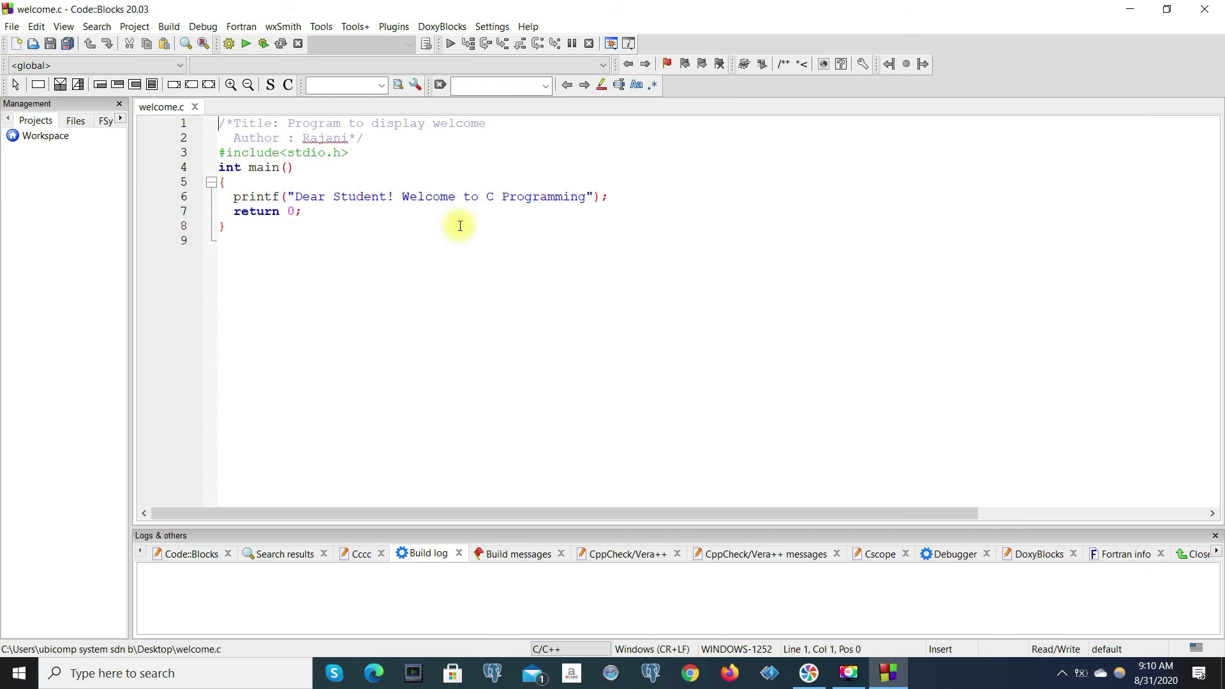
# - Enlarge the editor text of welcome.c and compile the current file
pyautogui.scroll(4, 459, 226)
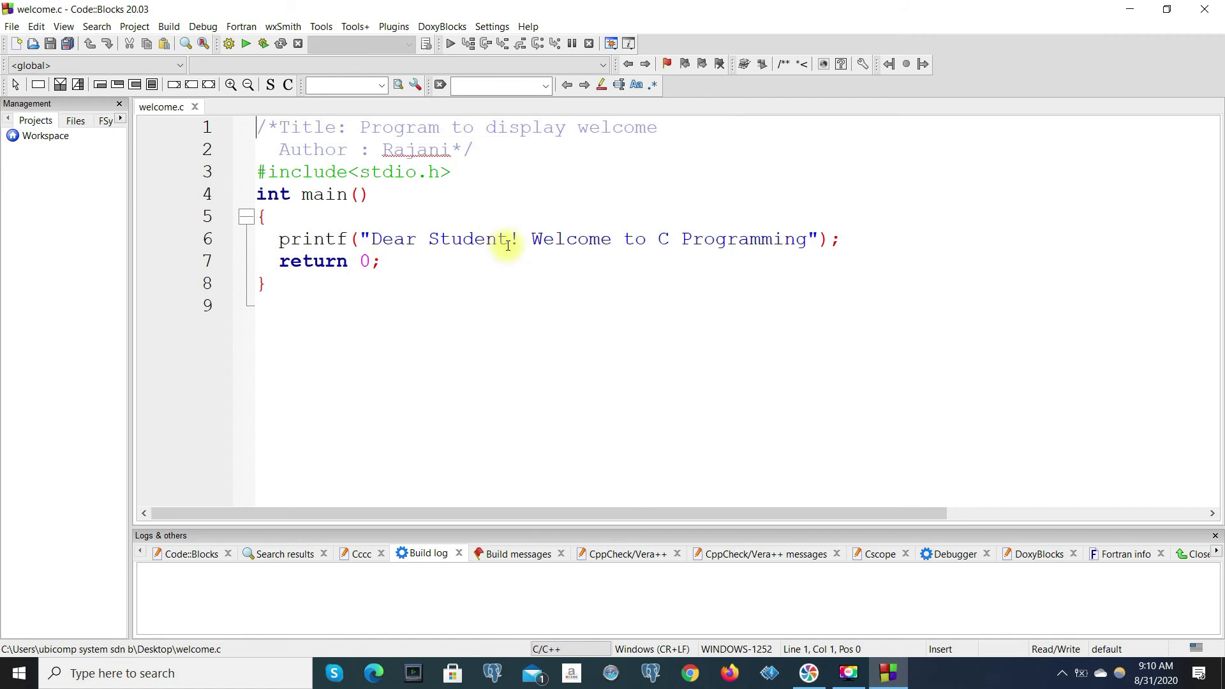
pyautogui.scroll(-4, 508, 245)
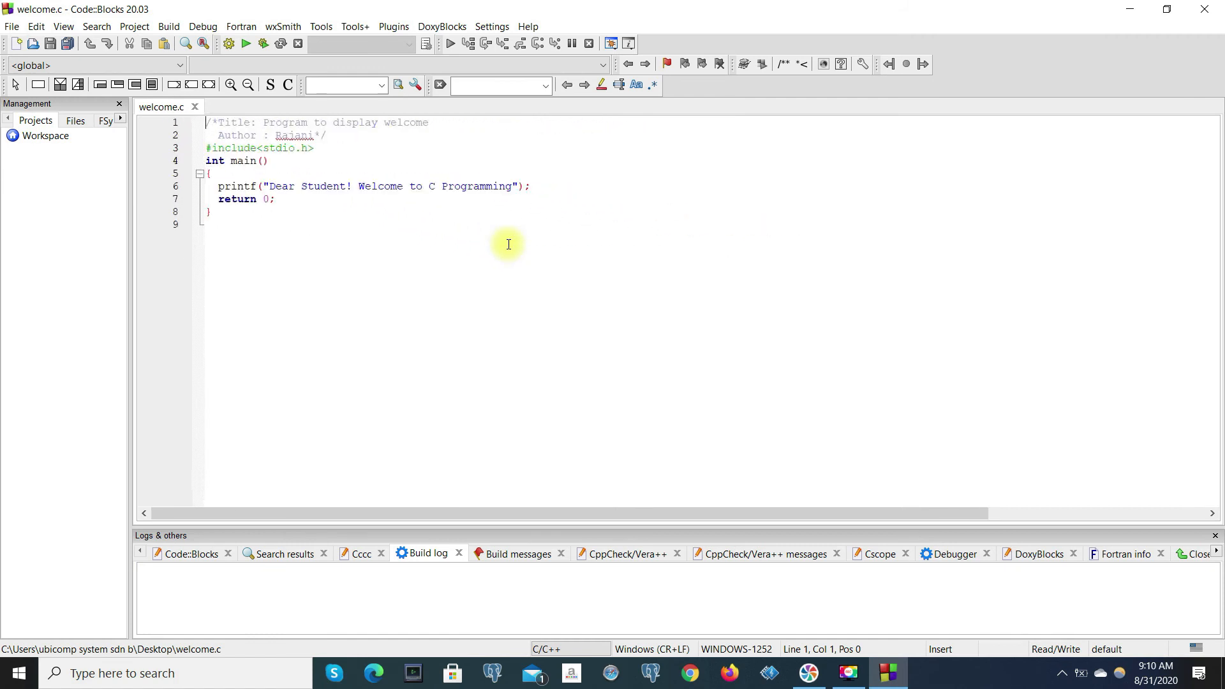
pyautogui.scroll(3, 508, 244)
pyautogui.click(393, 186)
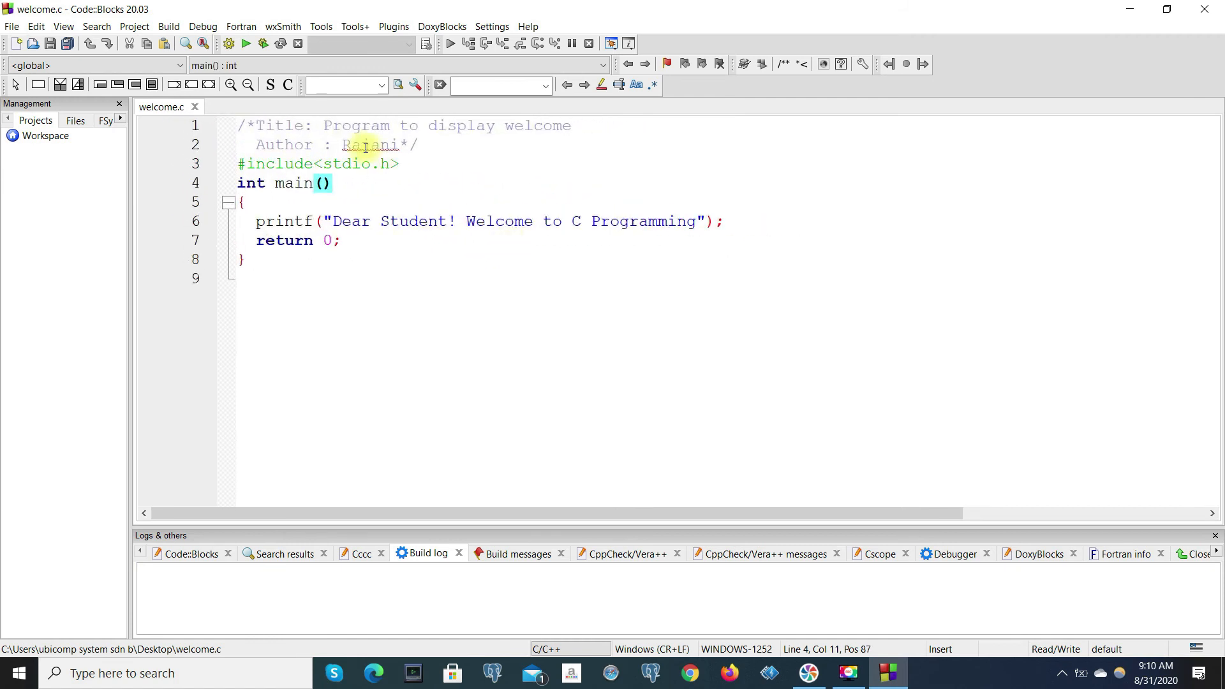
pyautogui.click(168, 29)
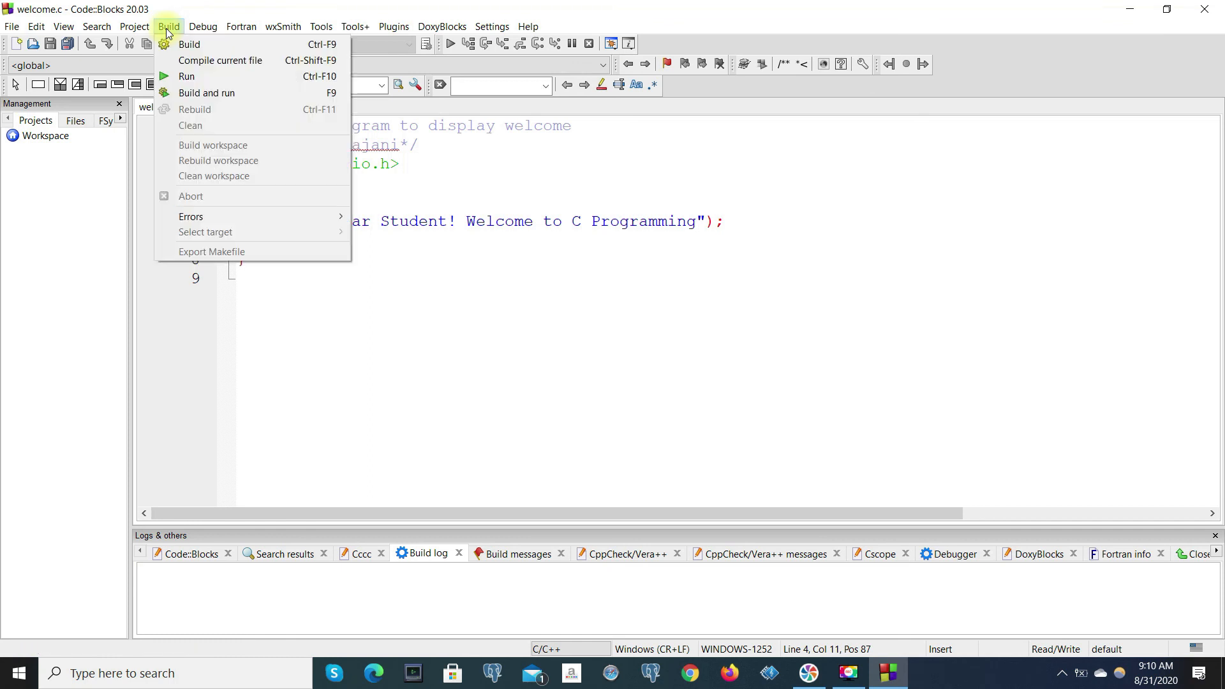
pyautogui.click(211, 62)
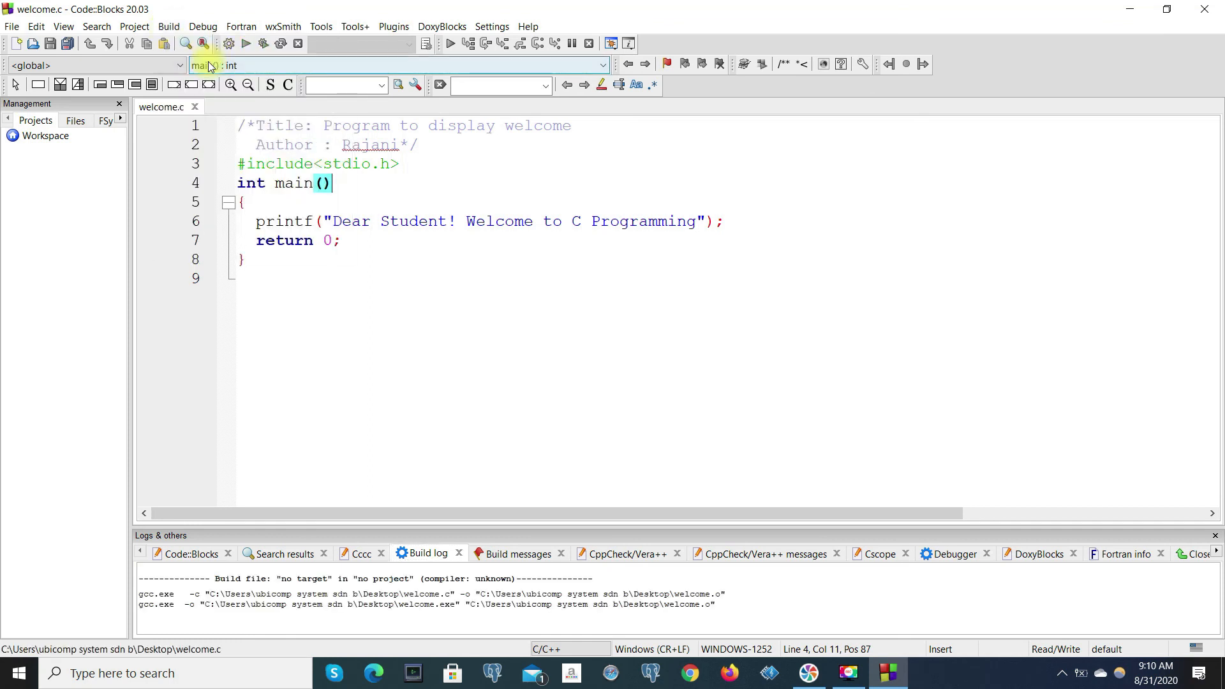
# - Enlarge the log area to read the build log and check the desktop for the compiled files, returning to Code::Blocks
pyautogui.moveTo(494, 529); pyautogui.dragTo(500, 361)
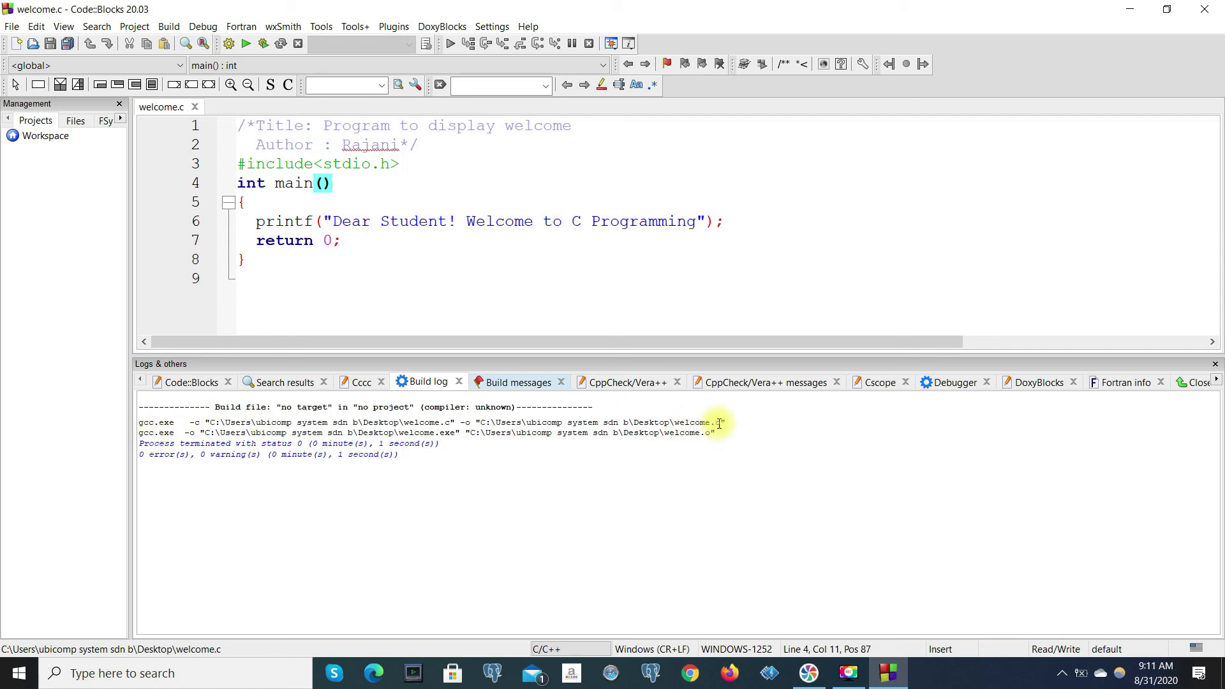
pyautogui.click(1129, 9)
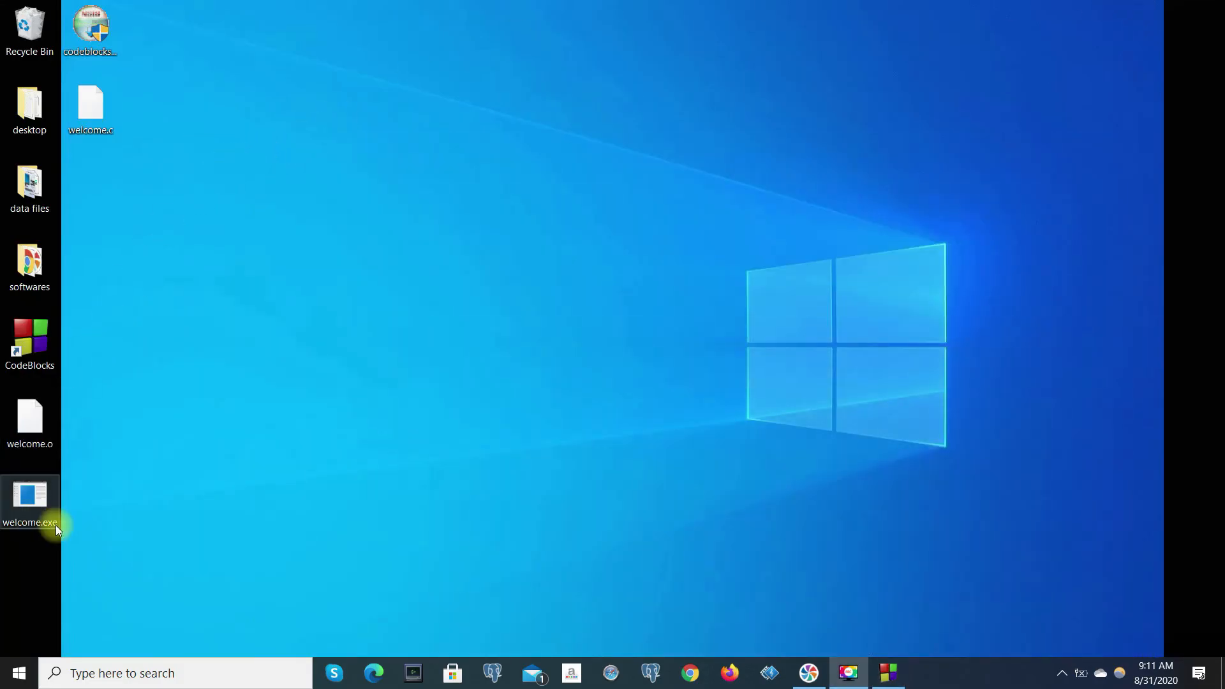
pyautogui.click(887, 672)
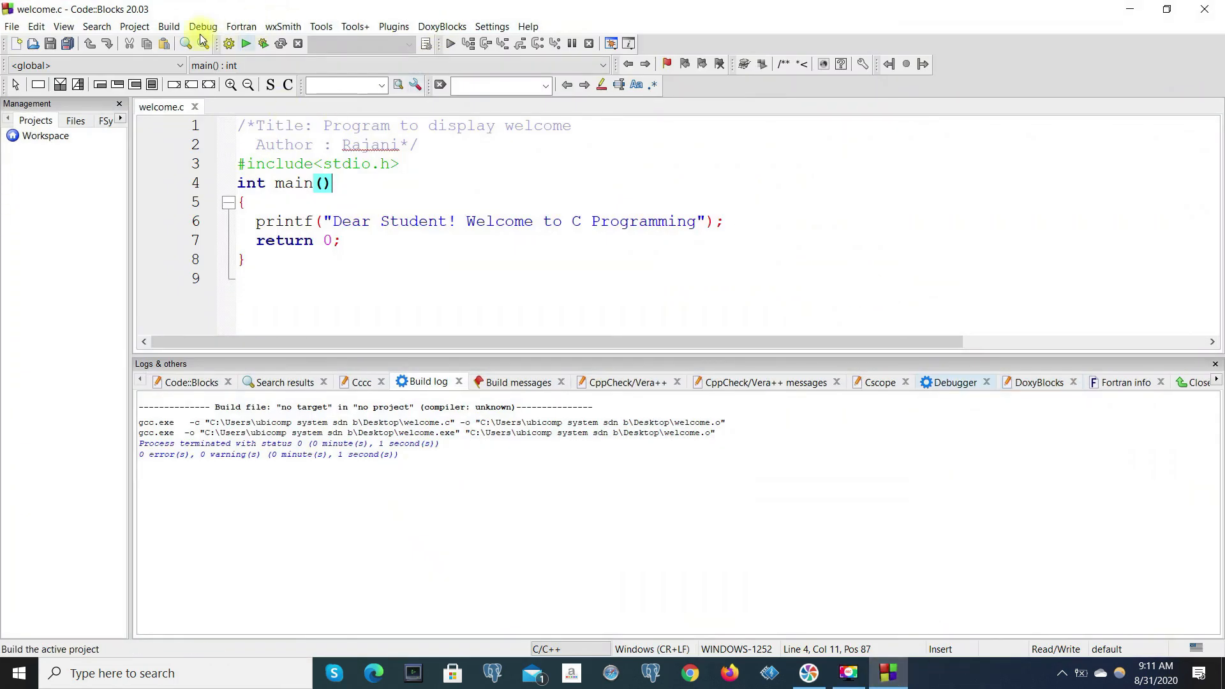
# - Run the compiled welcome program and dismiss its console window after viewing the output
pyautogui.click(167, 31)
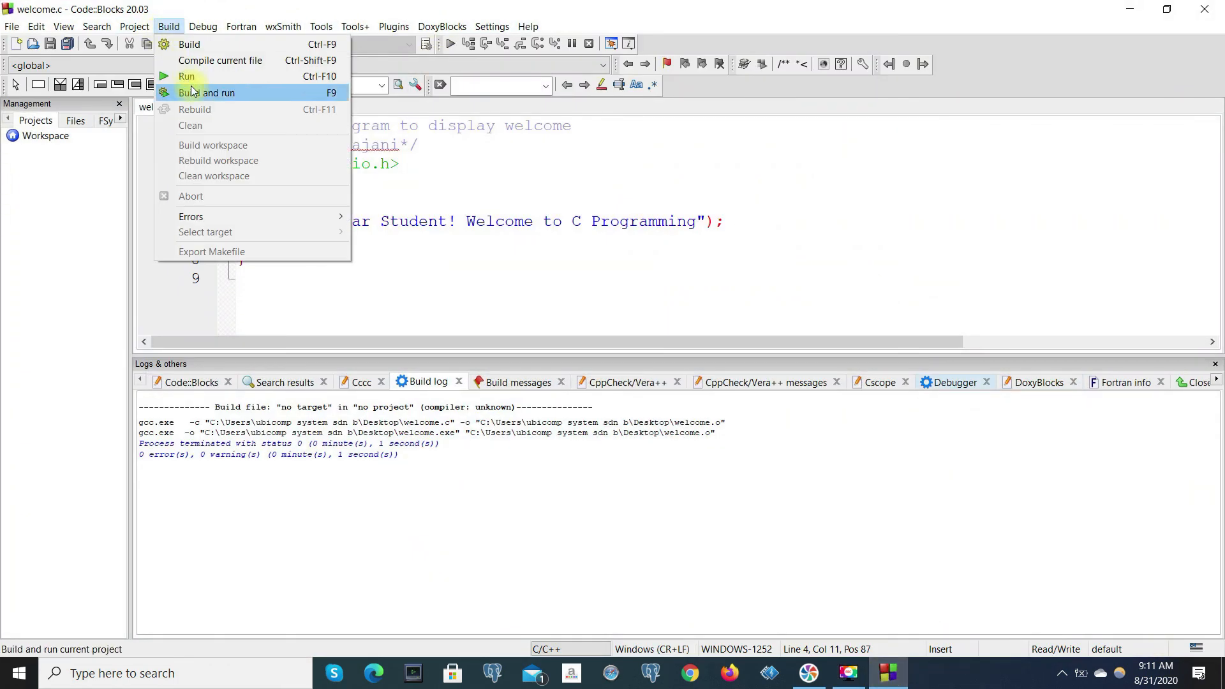
pyautogui.click(188, 76)
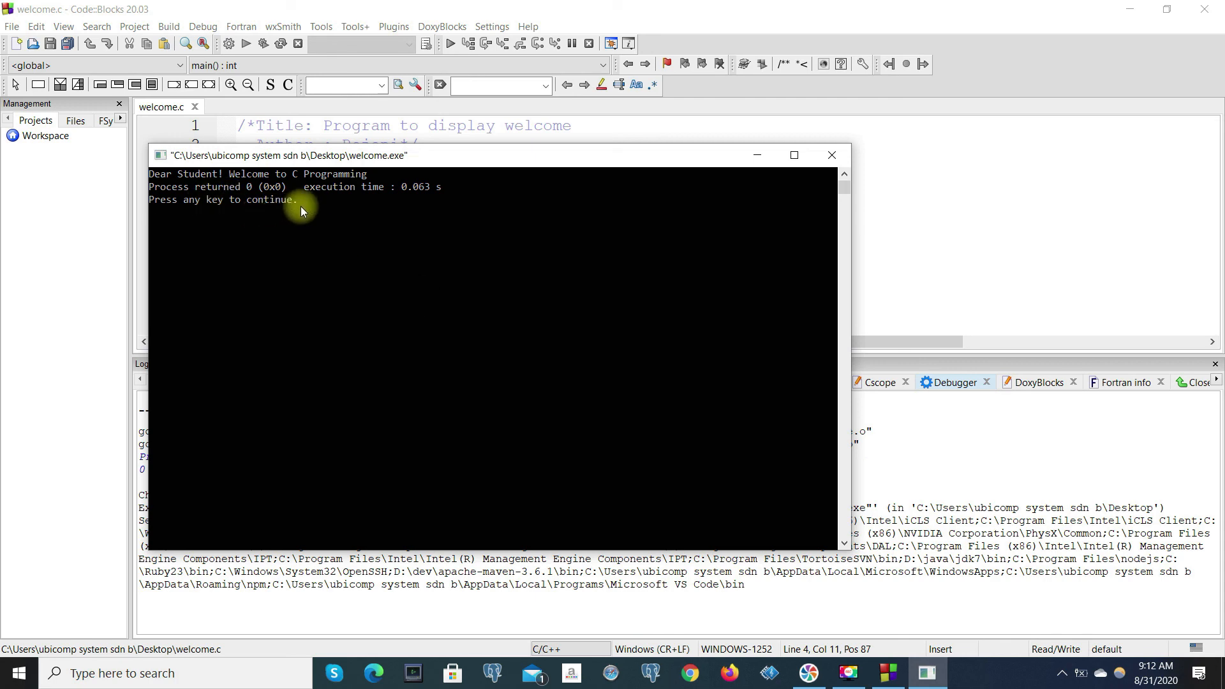
pyautogui.press('Return')
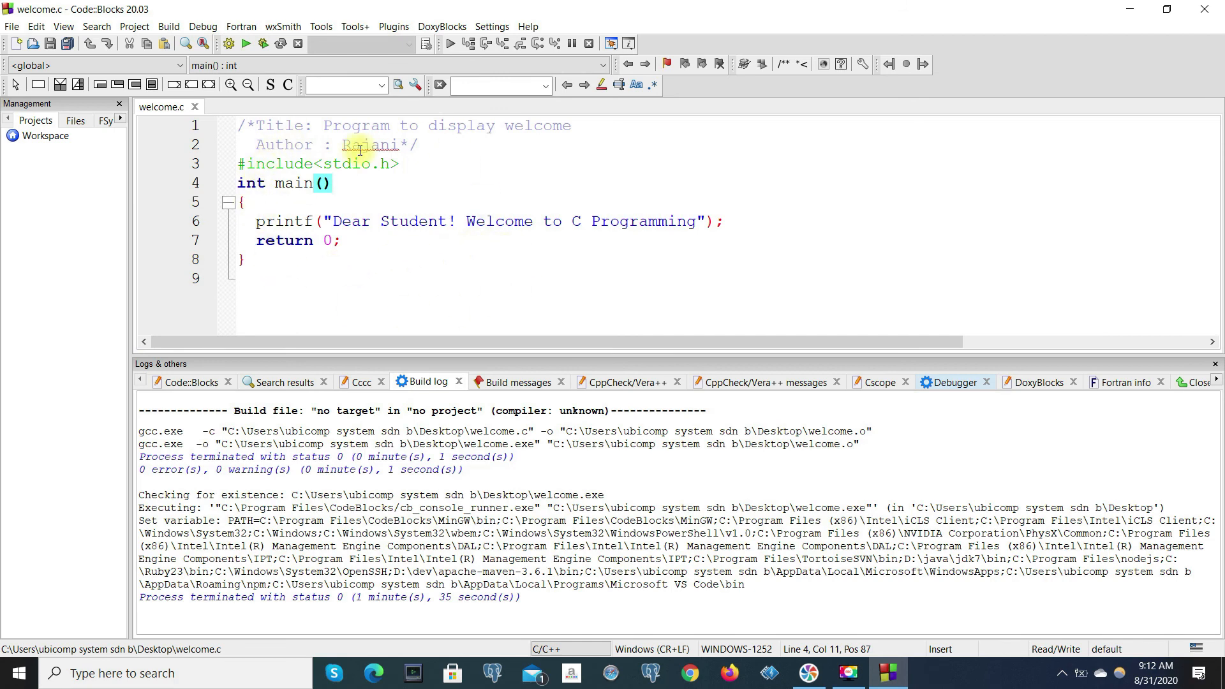
pyautogui.click(169, 26)
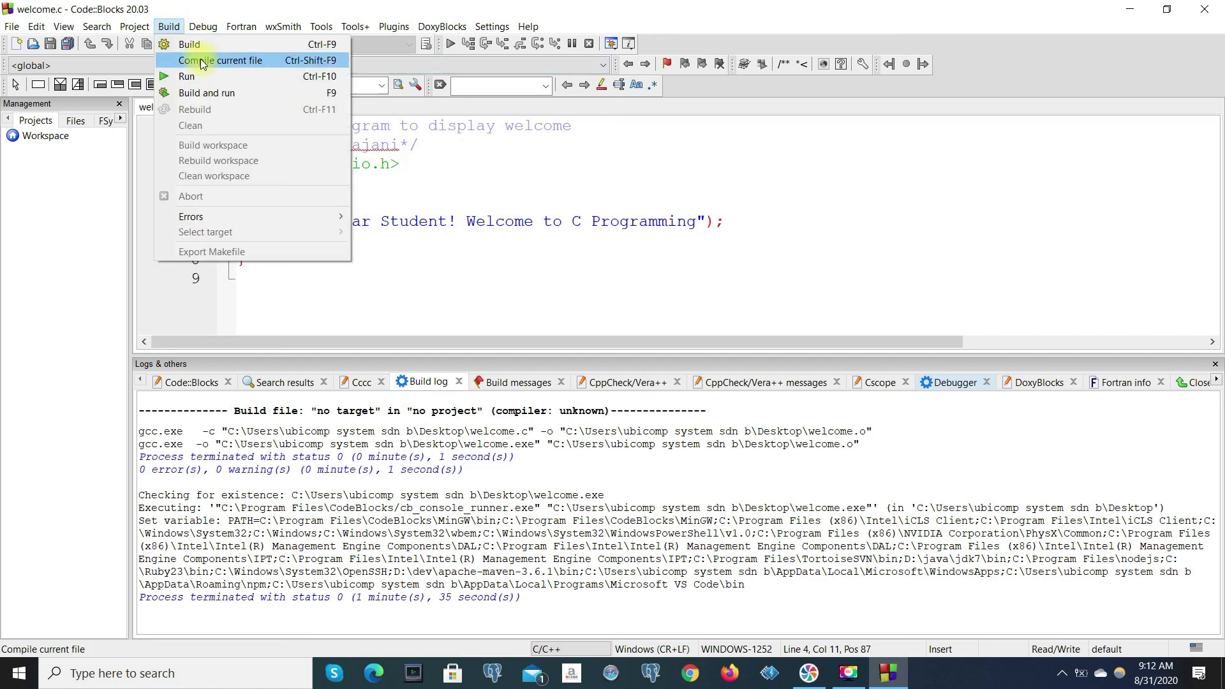
pyautogui.click(562, 194)
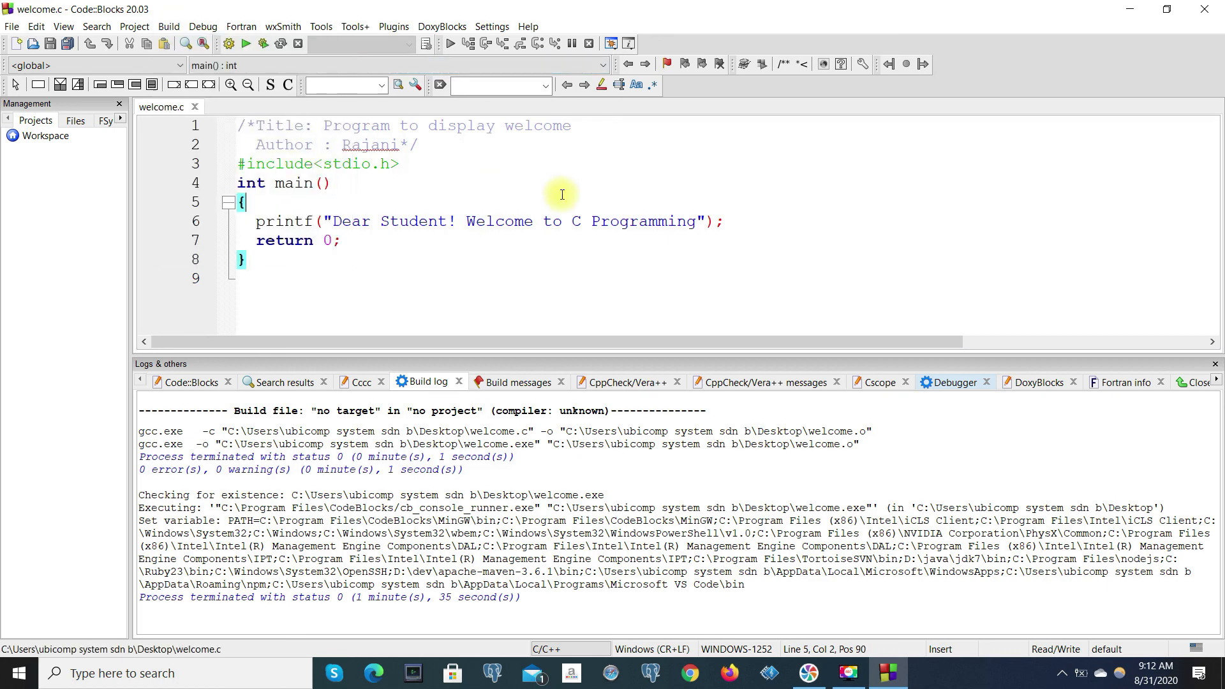